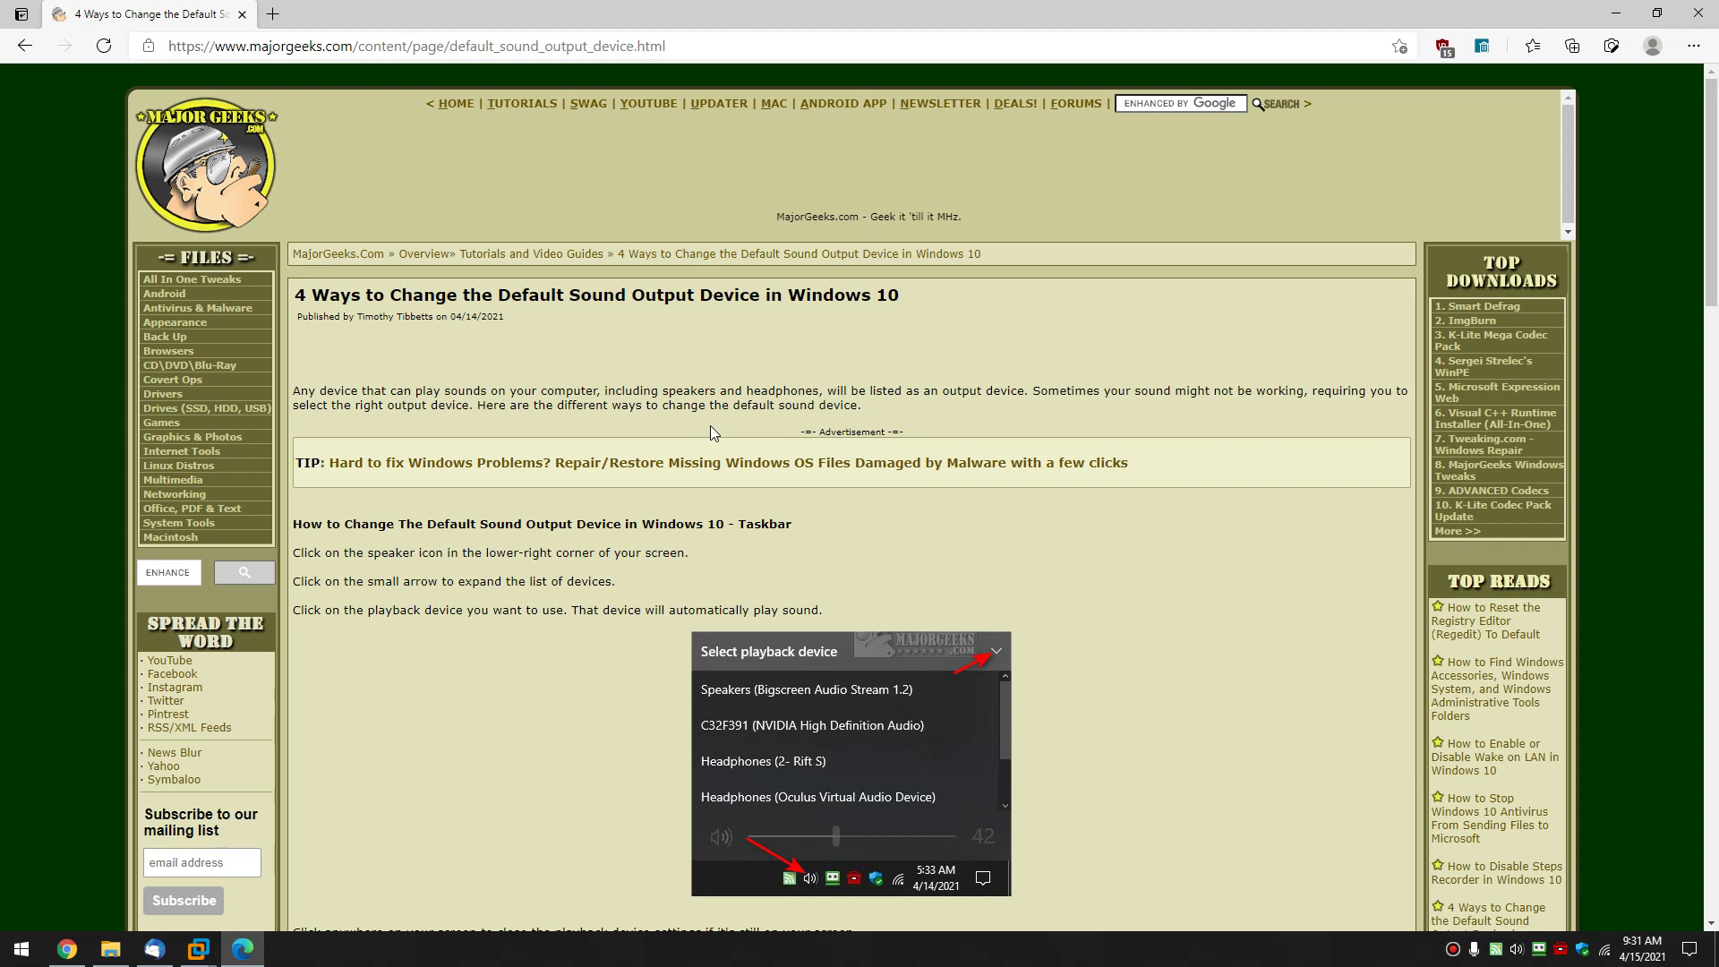
Expand the tray volume panel's playback device list and scroll through its five devices
drag(684, 289, 765, 296)
click(765, 296)
click(1520, 951)
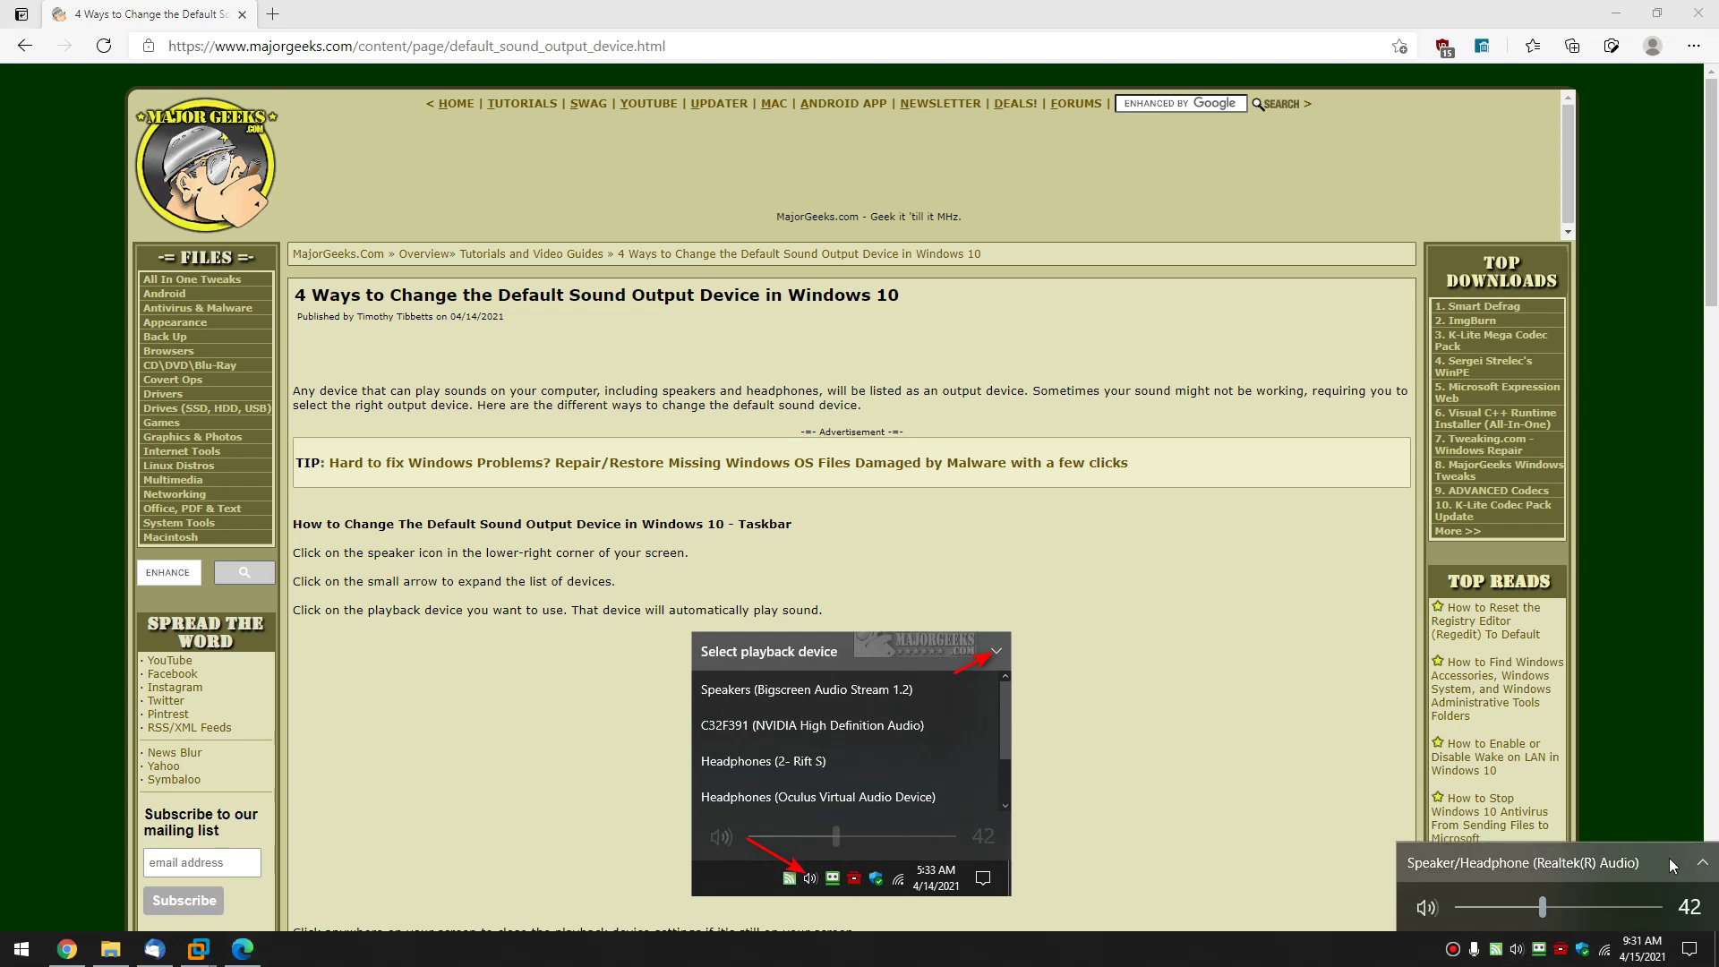
click(1612, 852)
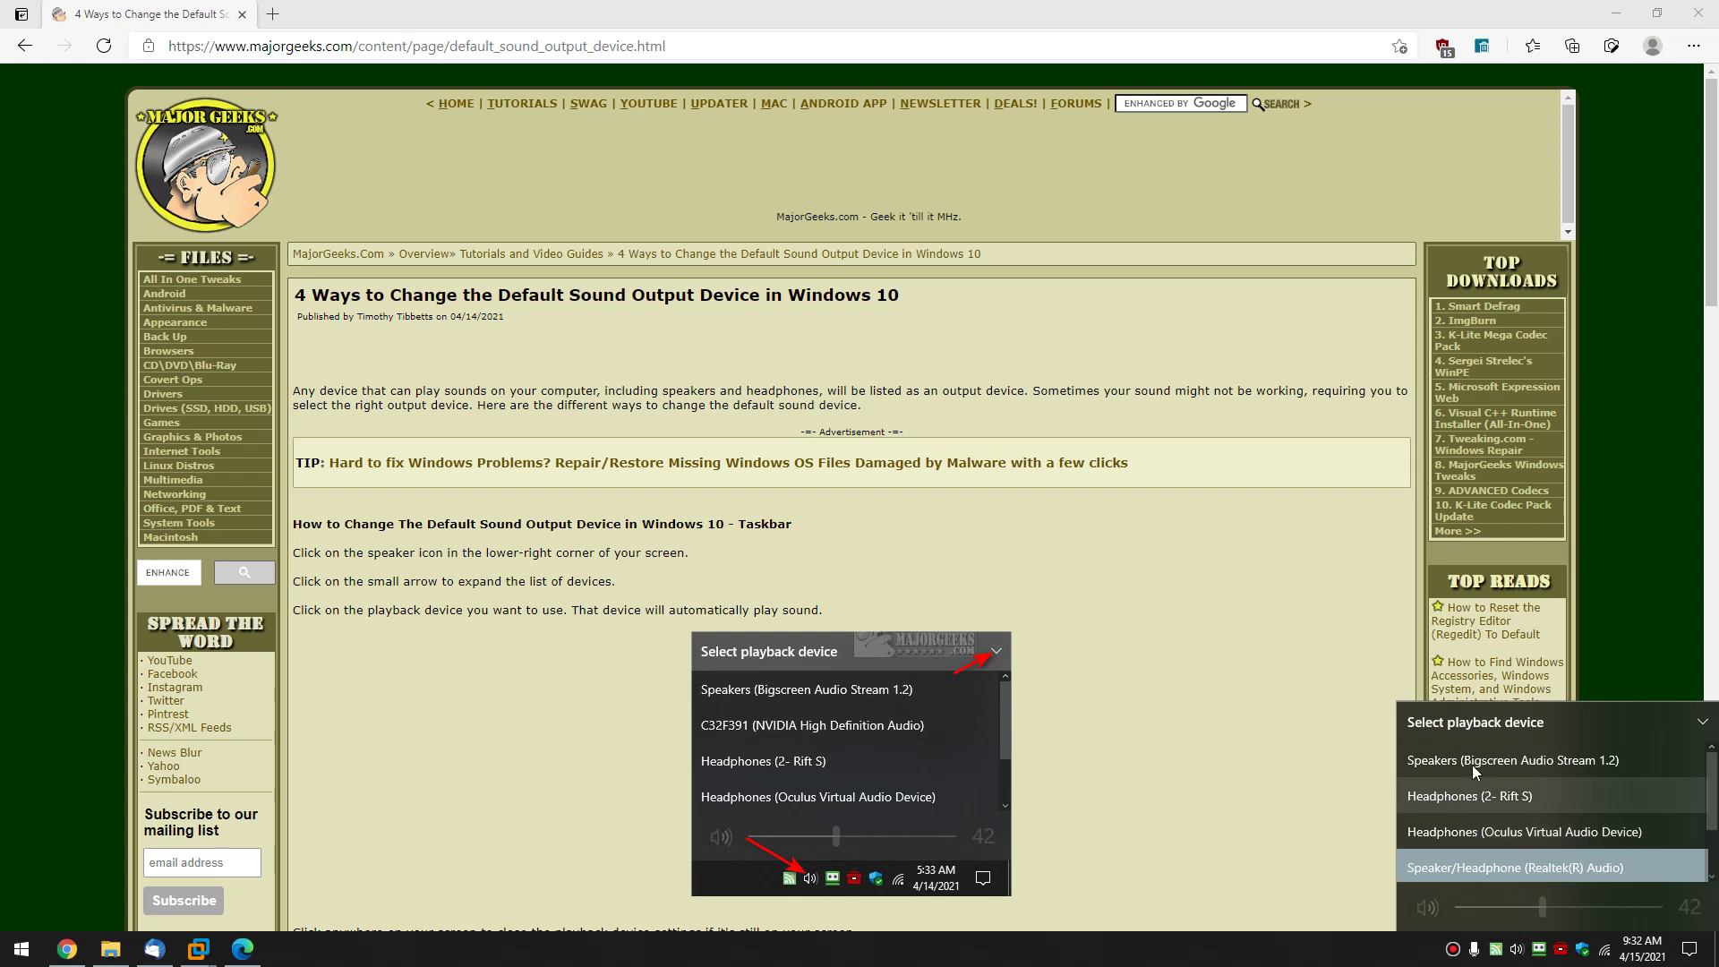
scroll(1538, 781, down, 2)
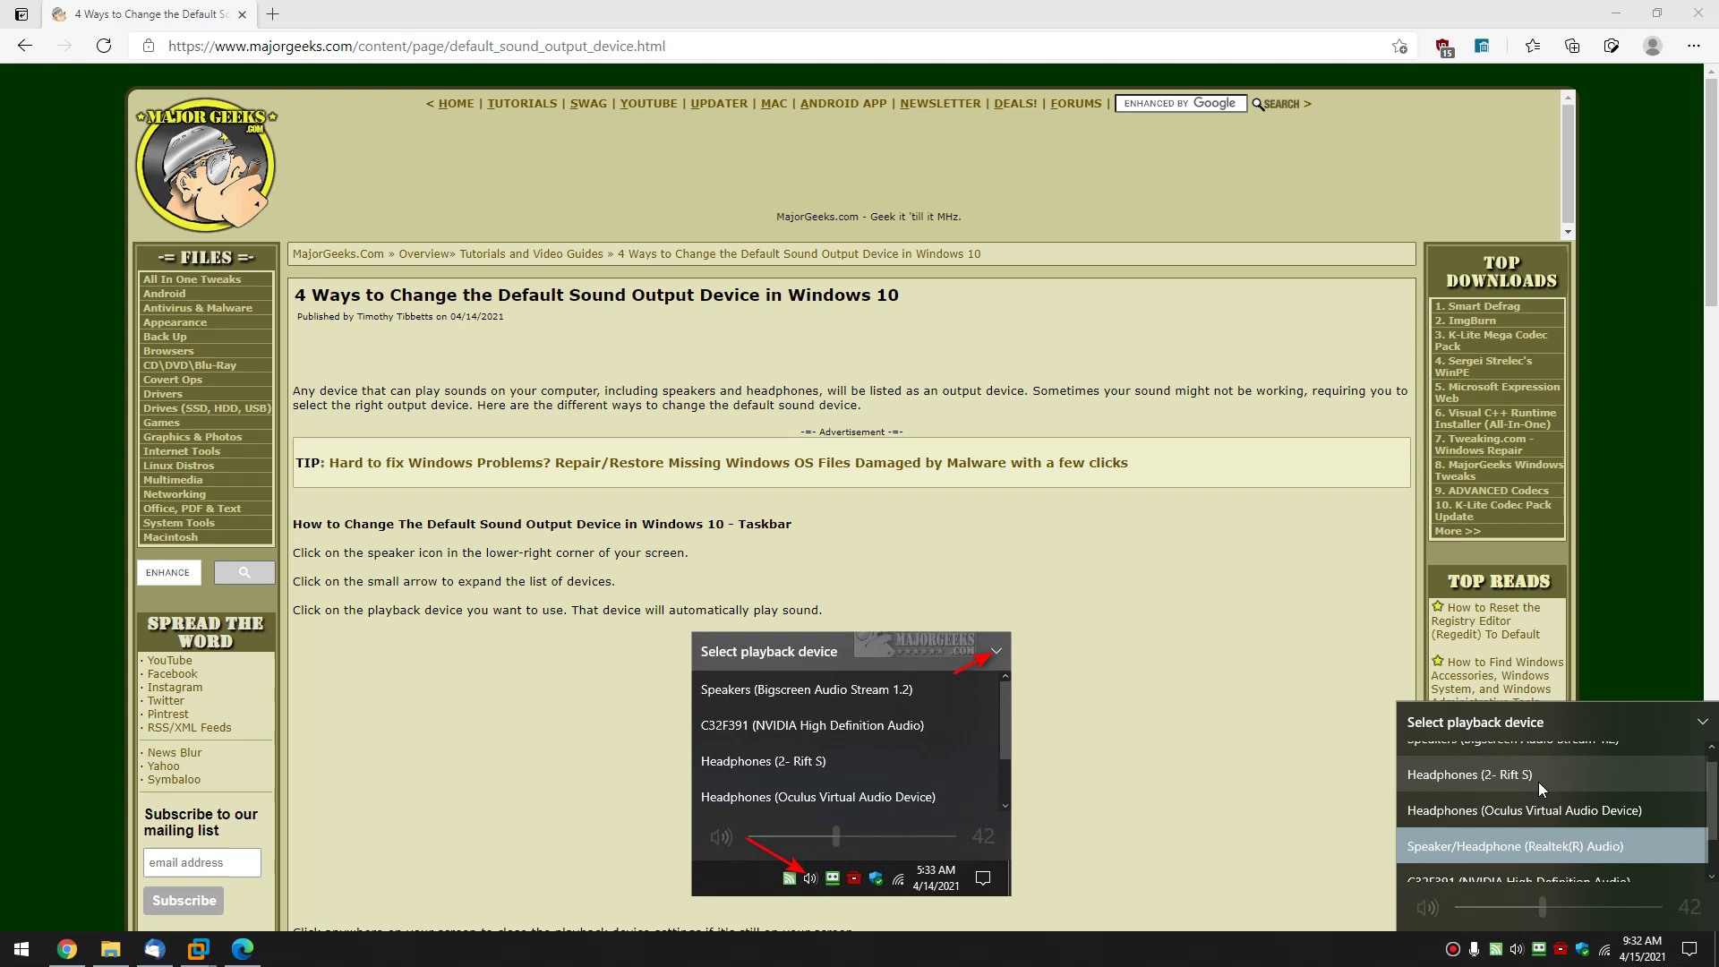
scroll(1495, 792, up, 2)
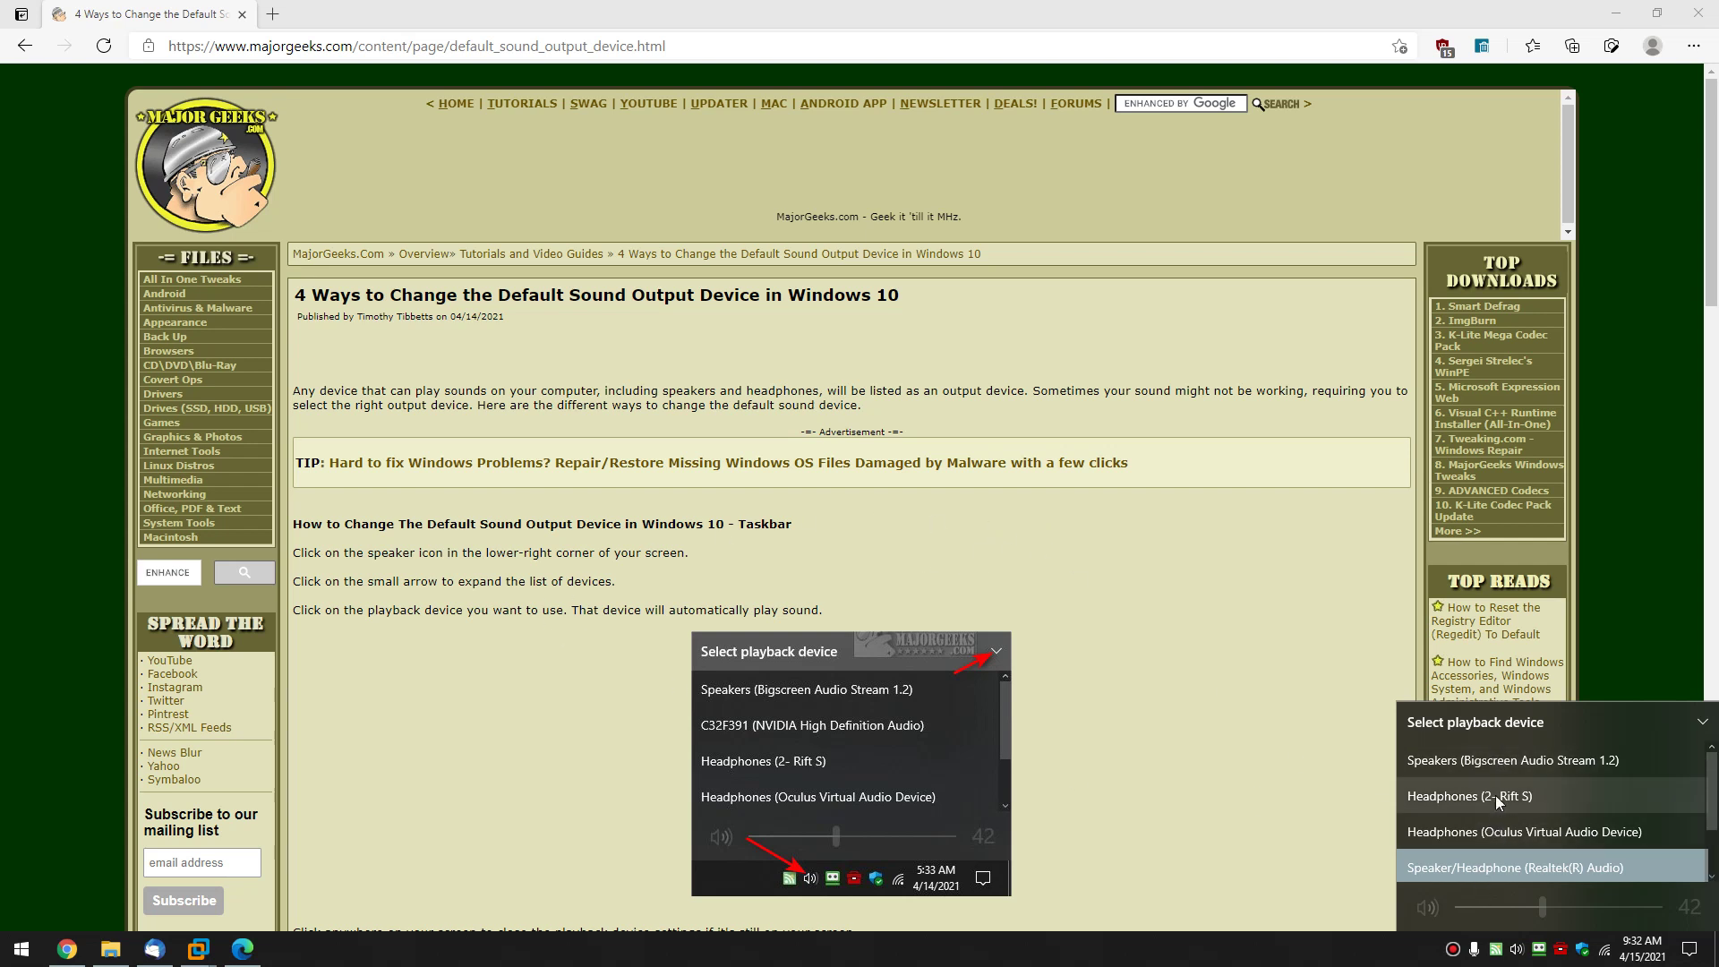
scroll(1491, 815, down, 1)
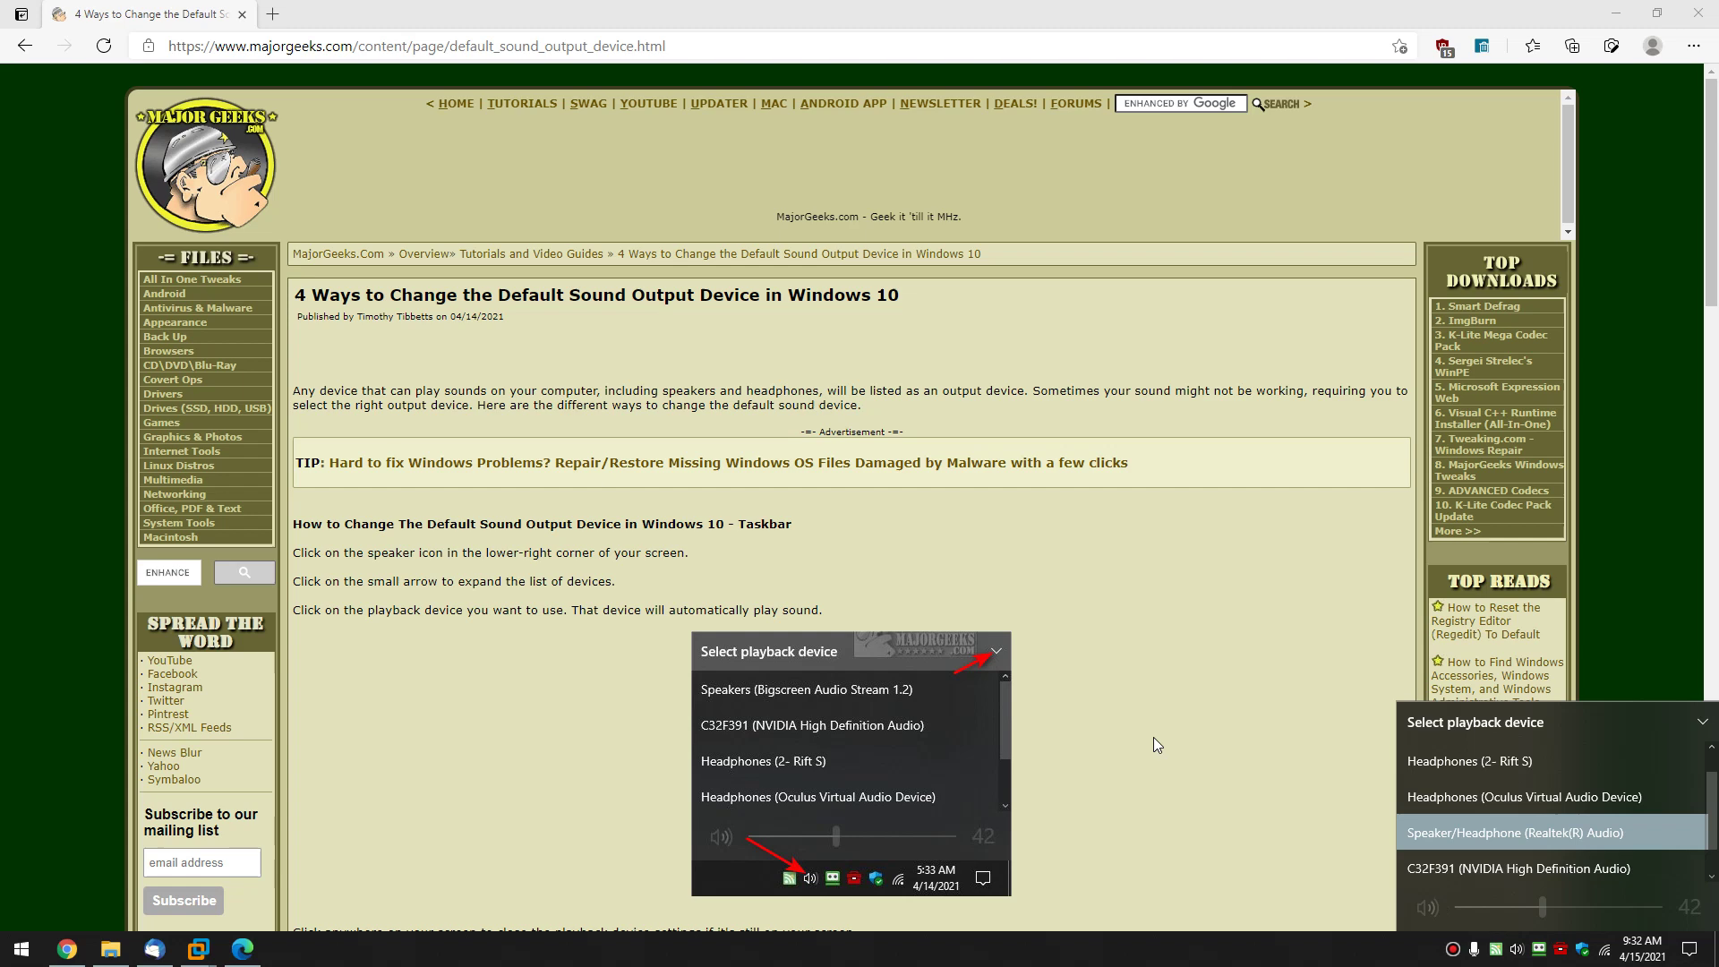
Dismiss the playback device list and launch Windows Settings from the Start menu
click(1207, 730)
scroll(1103, 643, down, 5)
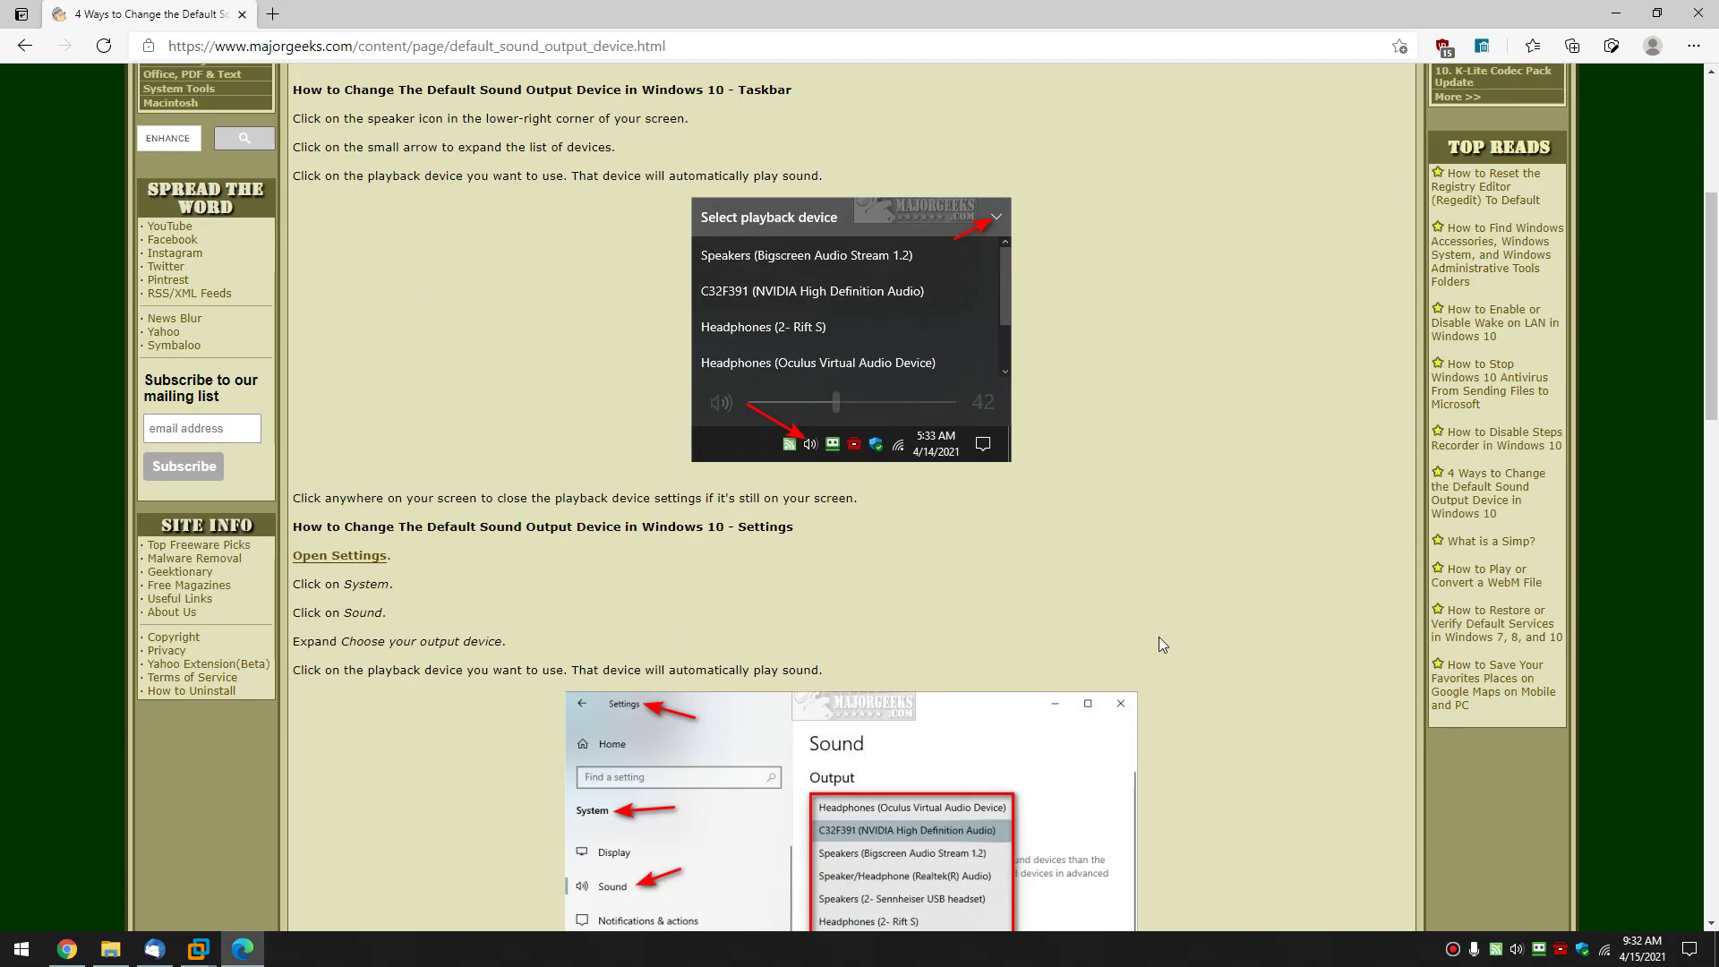
scroll(1155, 551, down, 2)
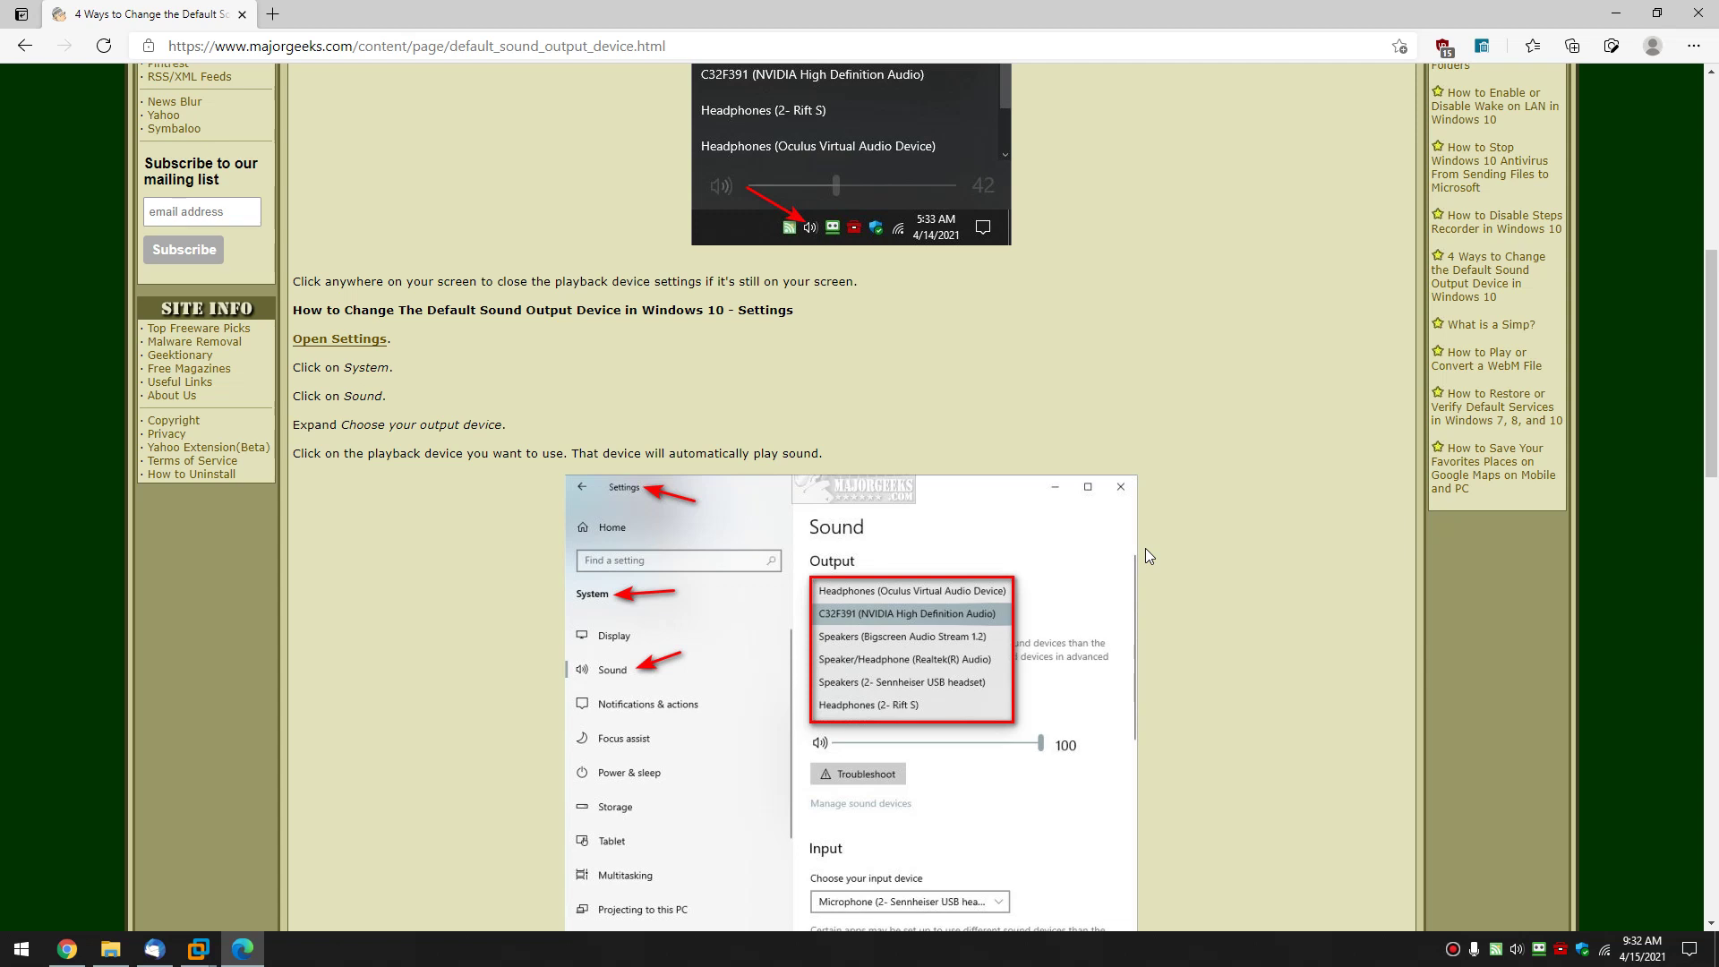
click(22, 948)
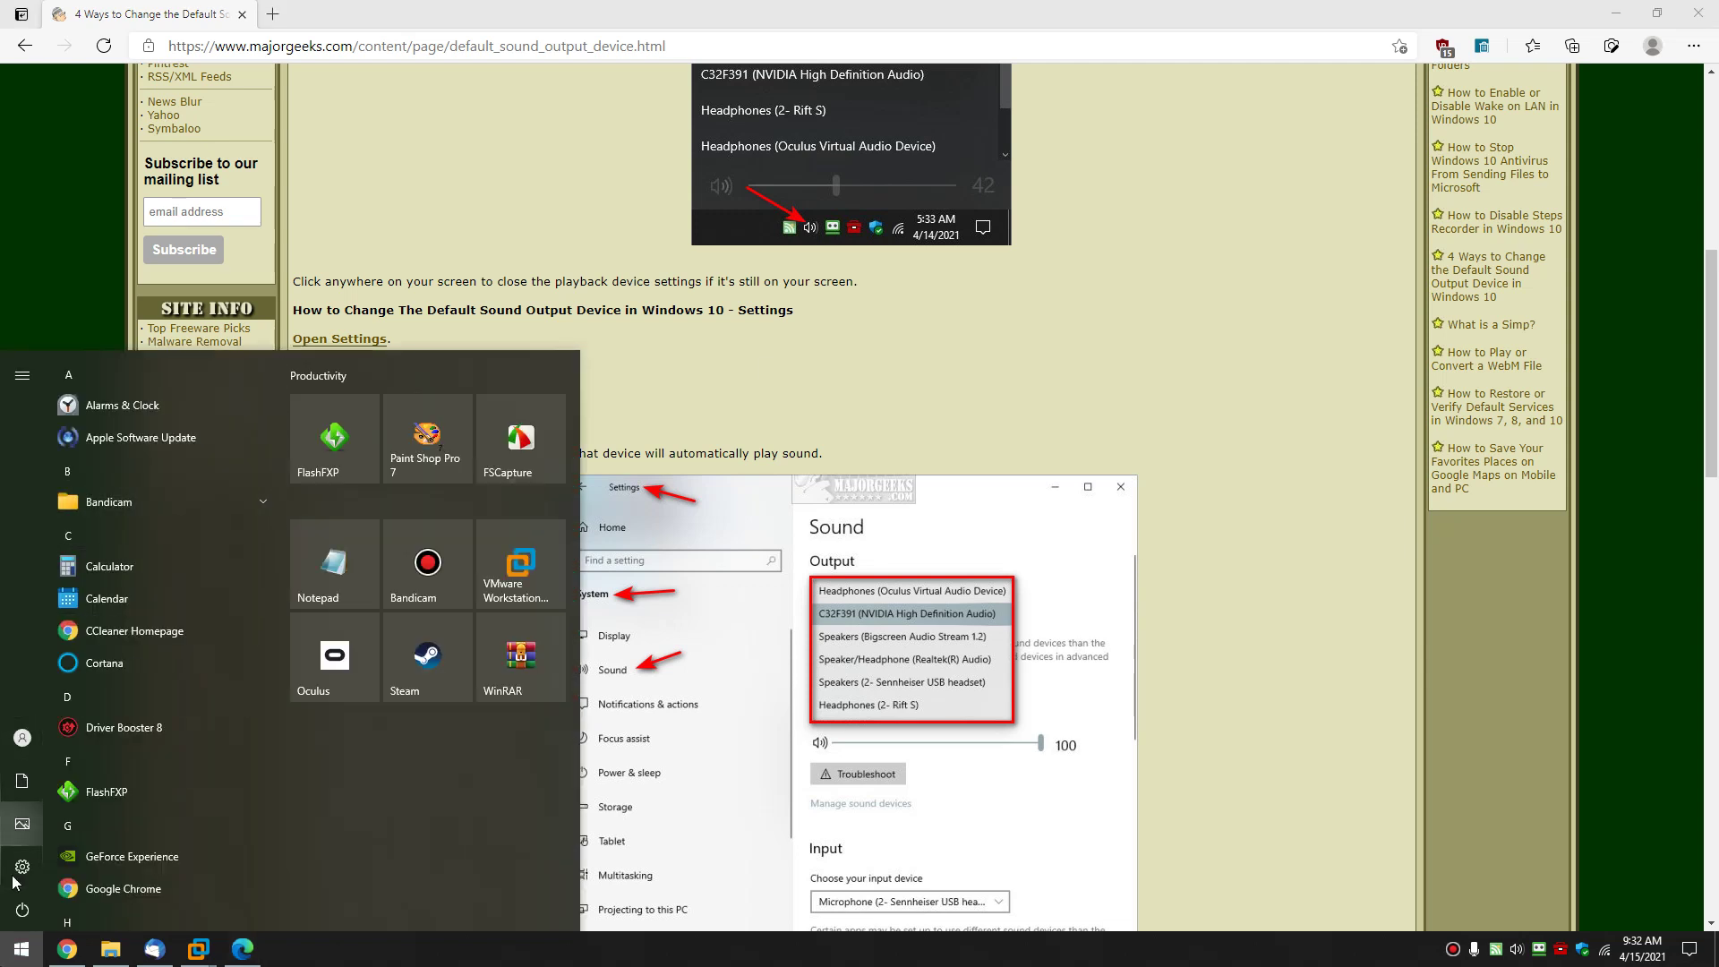
mouse_move(16, 873)
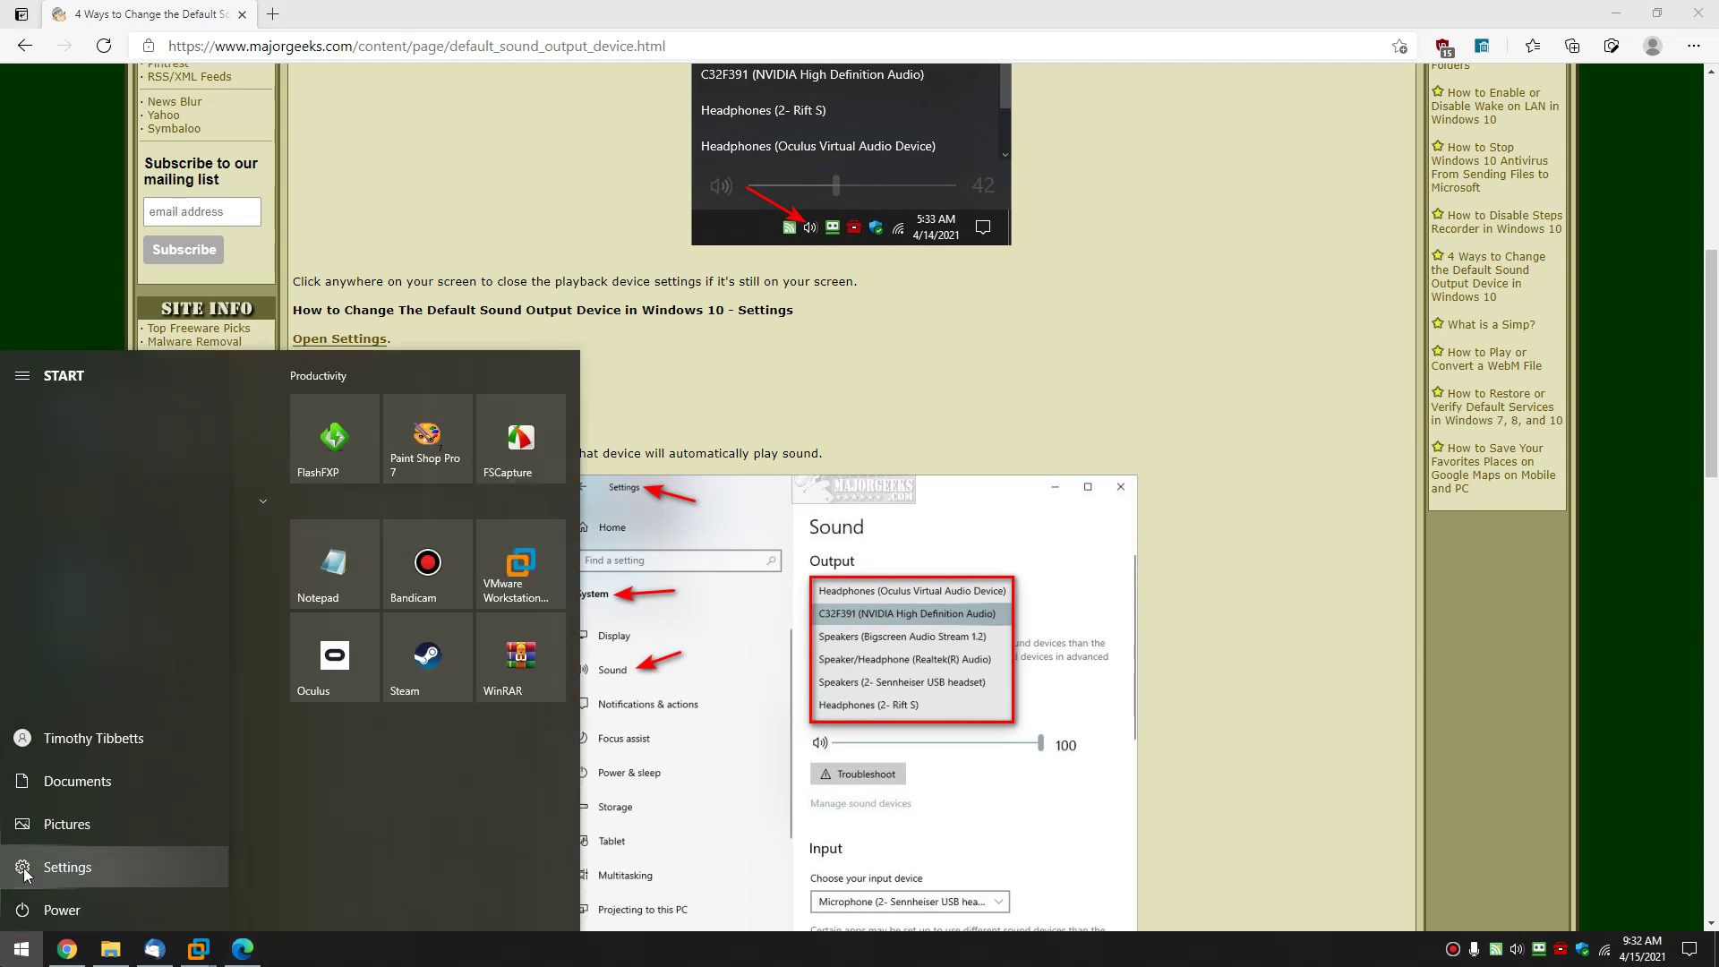
click(148, 865)
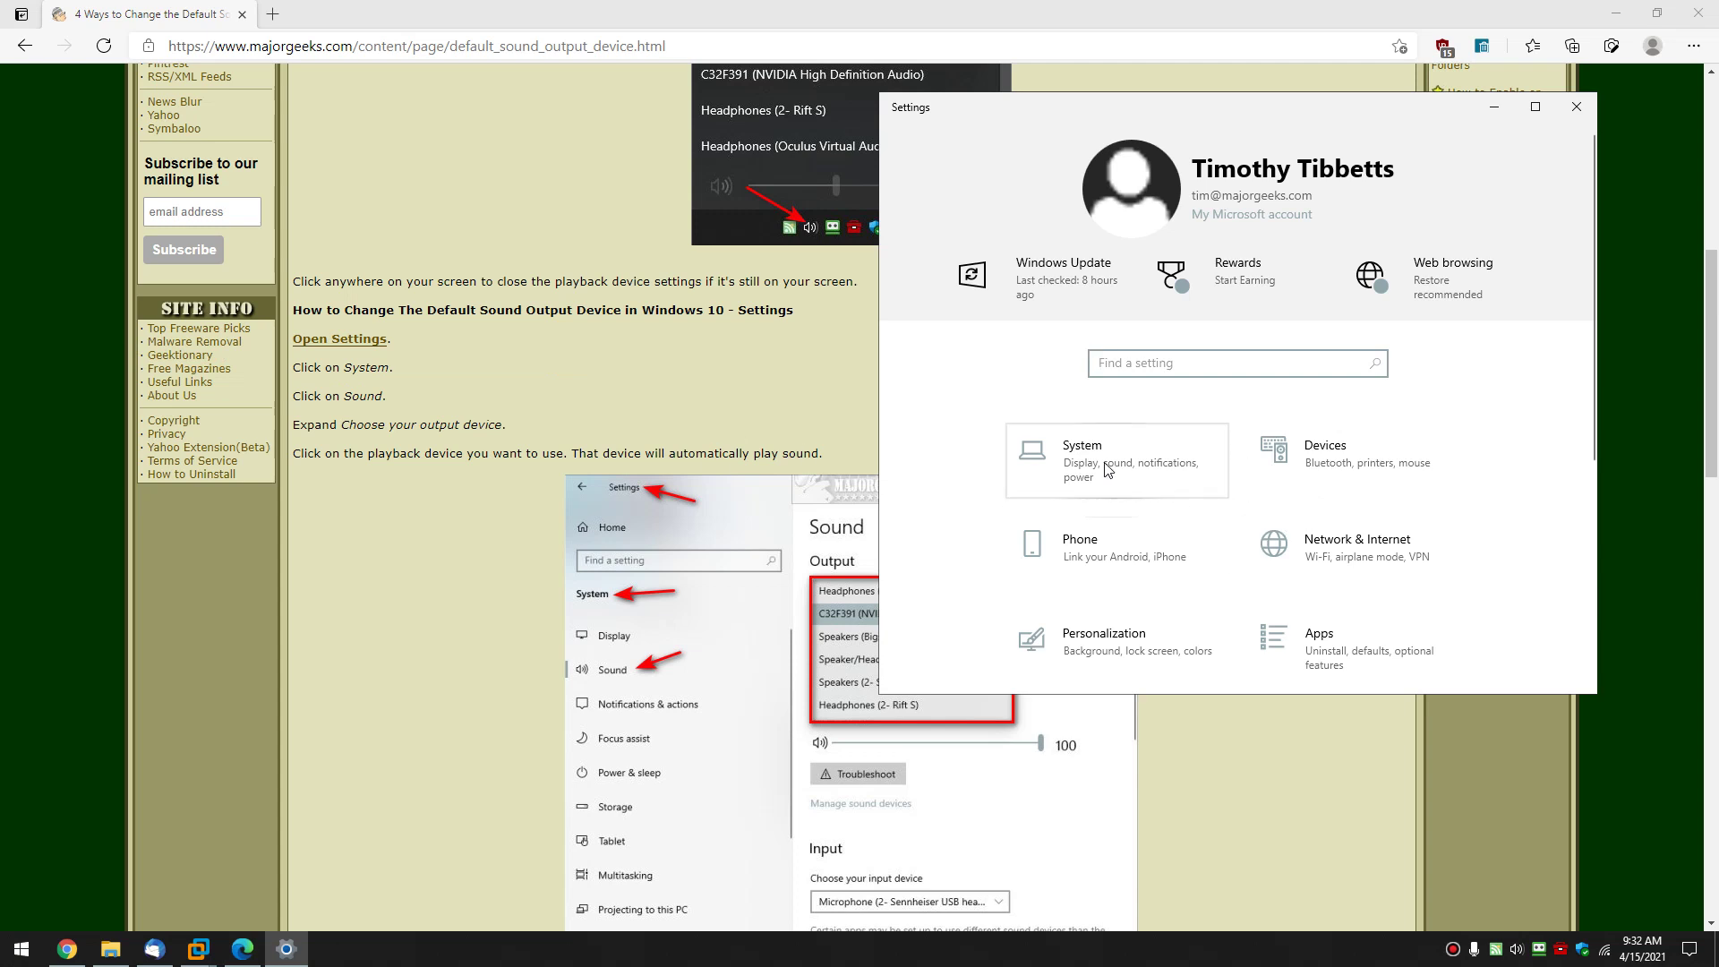
Go to System > Sound and check the output device dropdown, leaving Realtek selected
click(1128, 454)
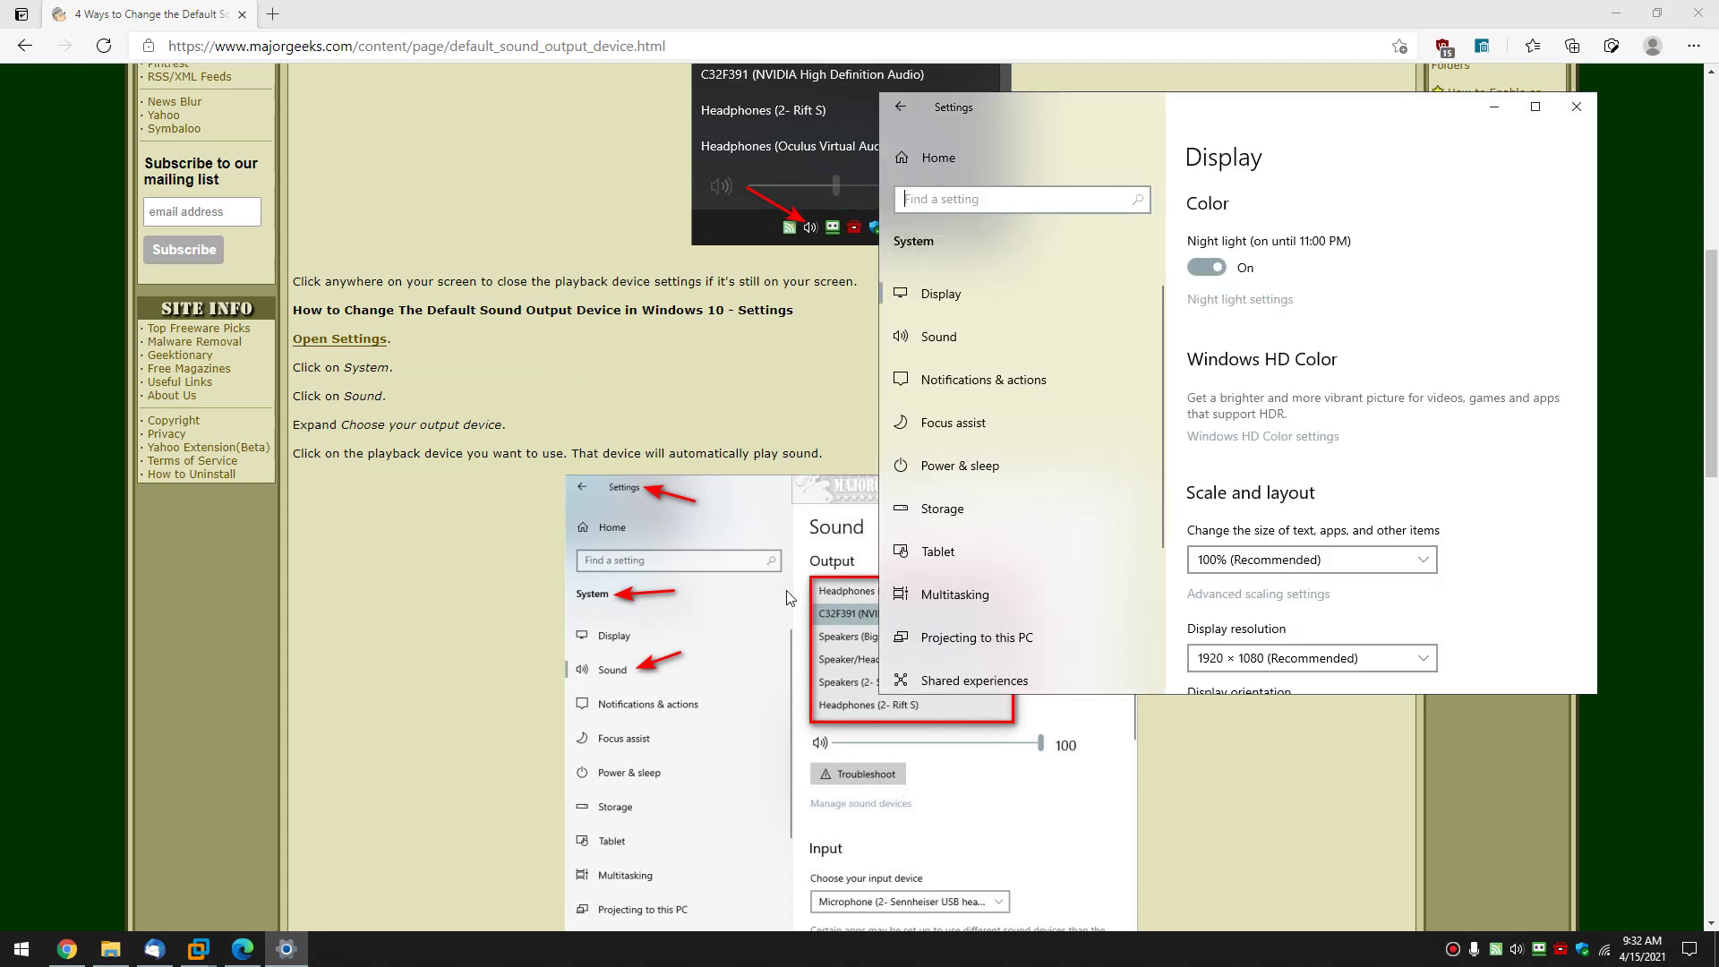
click(949, 333)
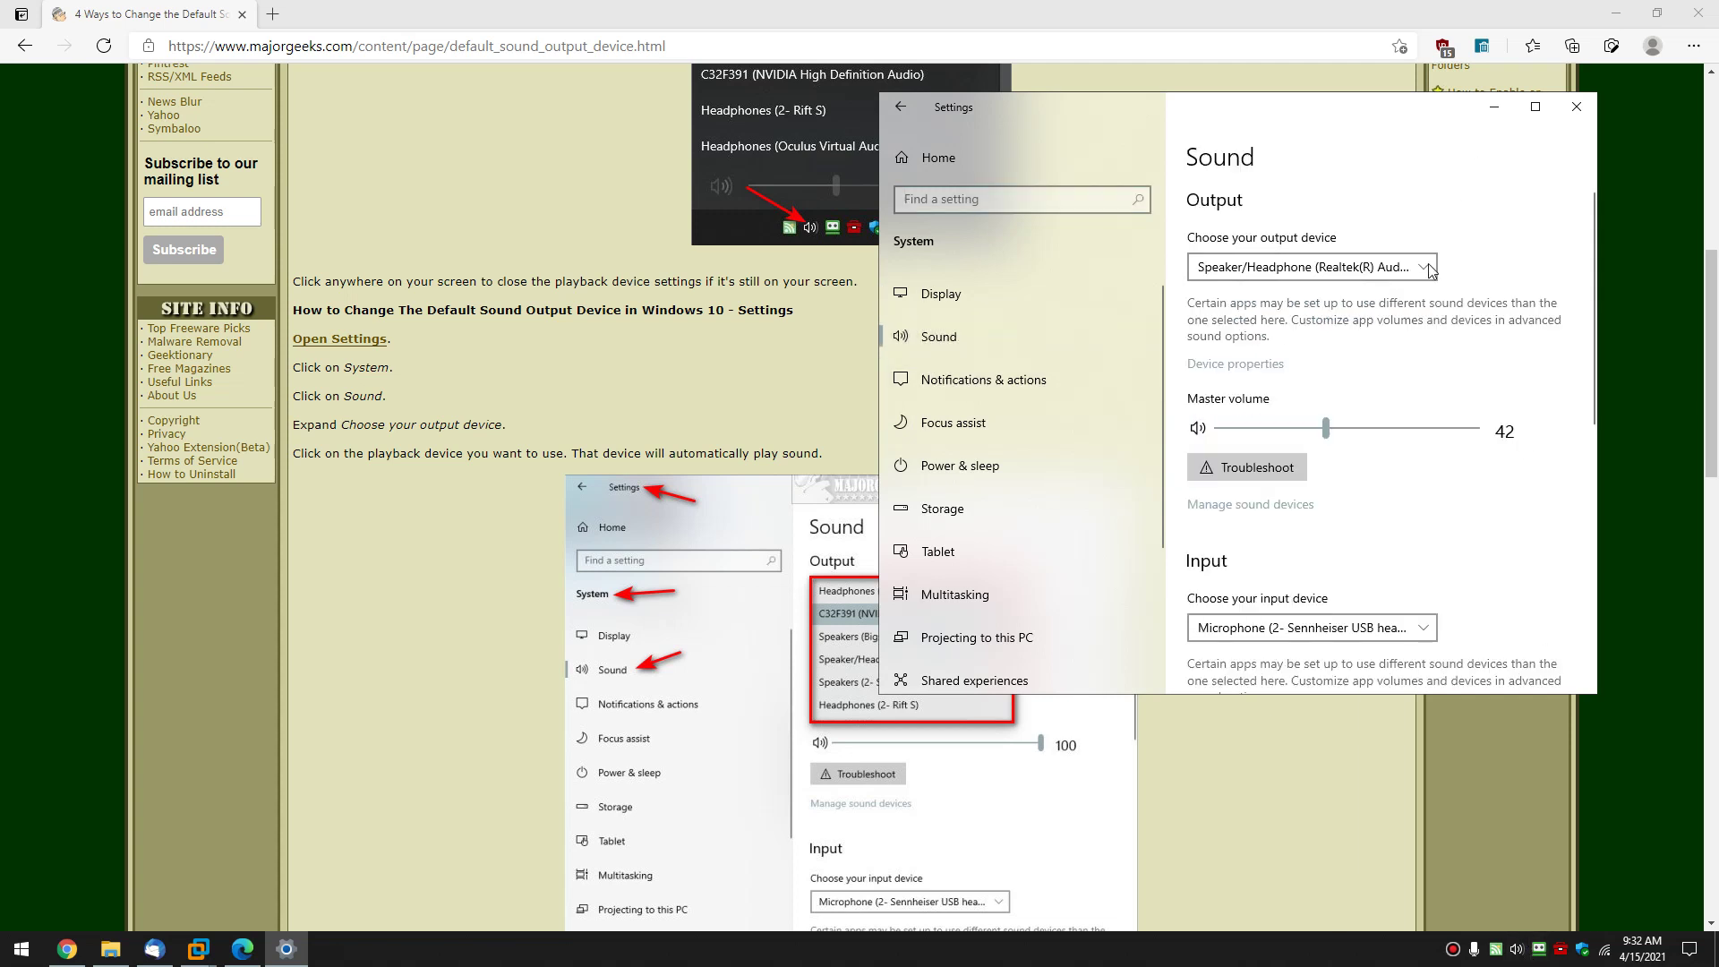
click(1427, 266)
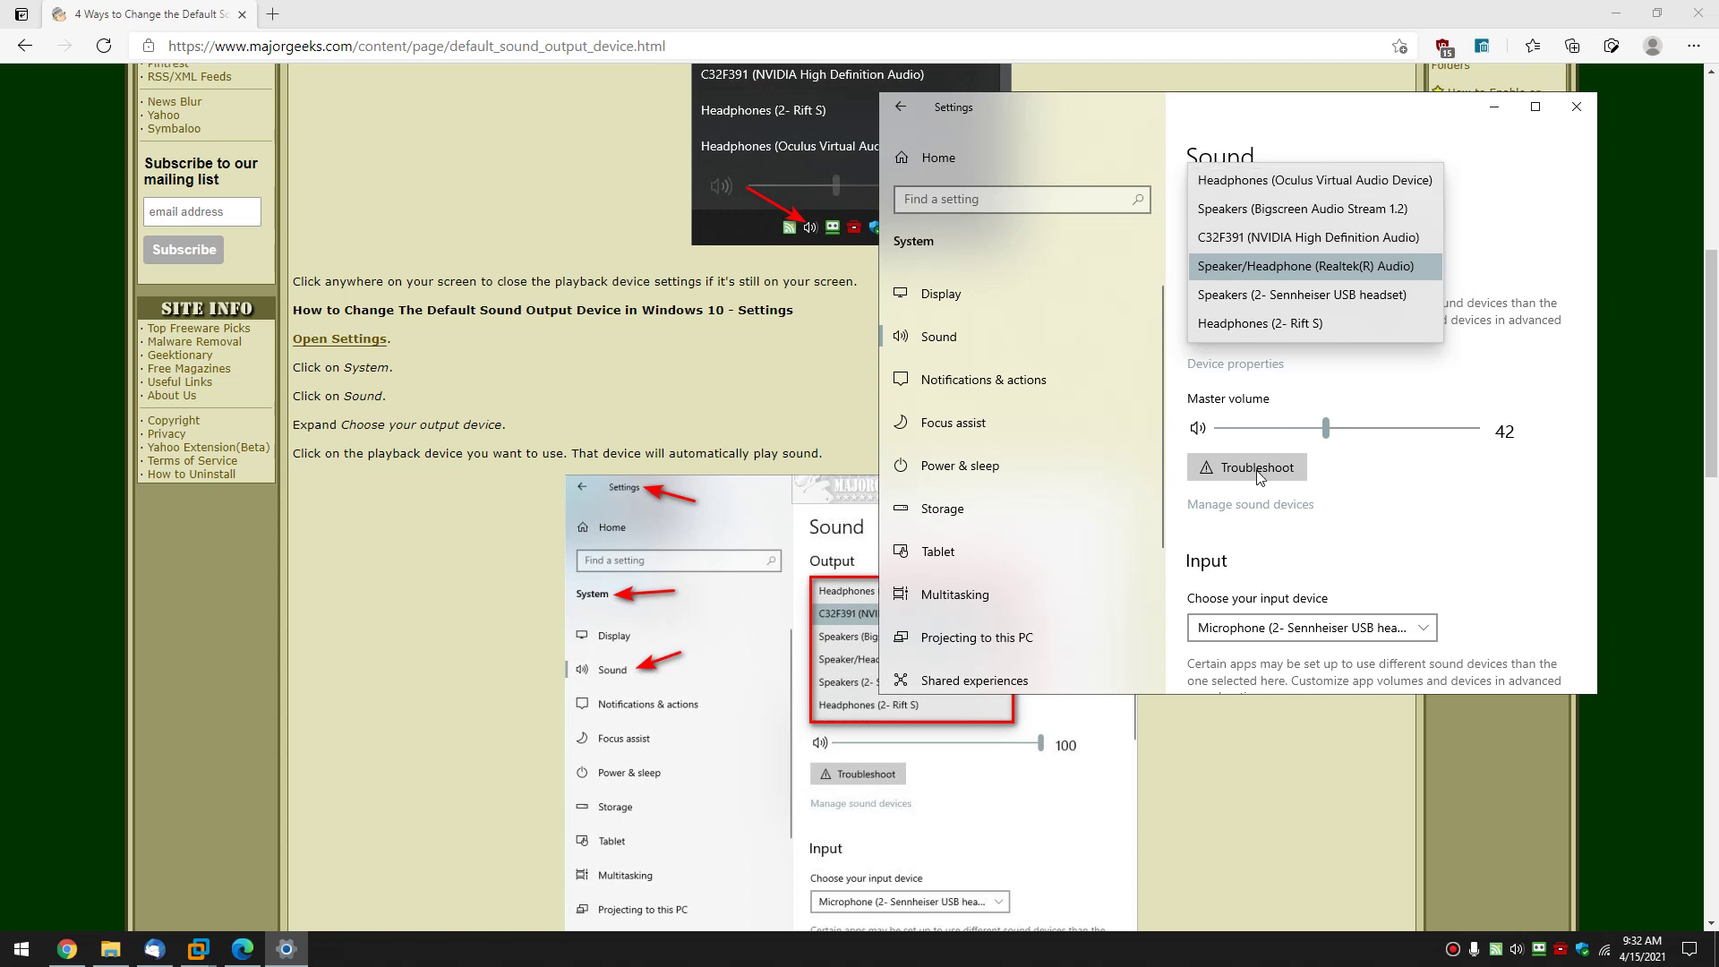
click(1517, 356)
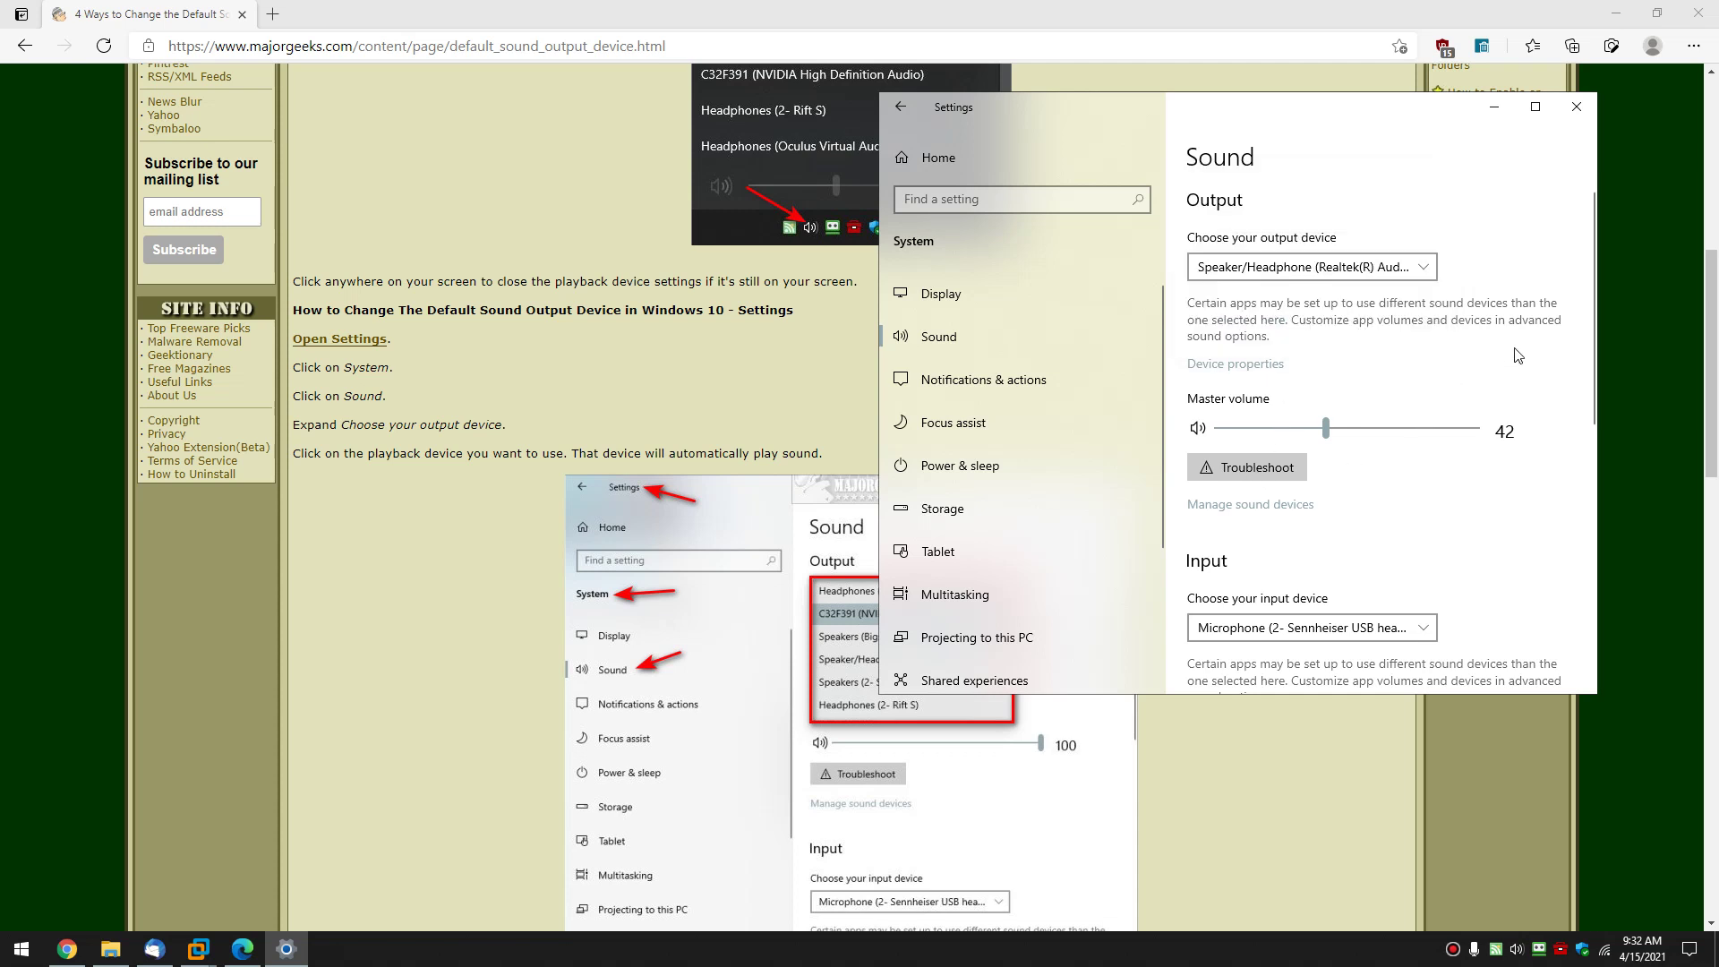
In Manage sound devices, inspect the Oculus Virtual Audio headphones' Set default choices without changing them
click(1250, 505)
click(1089, 329)
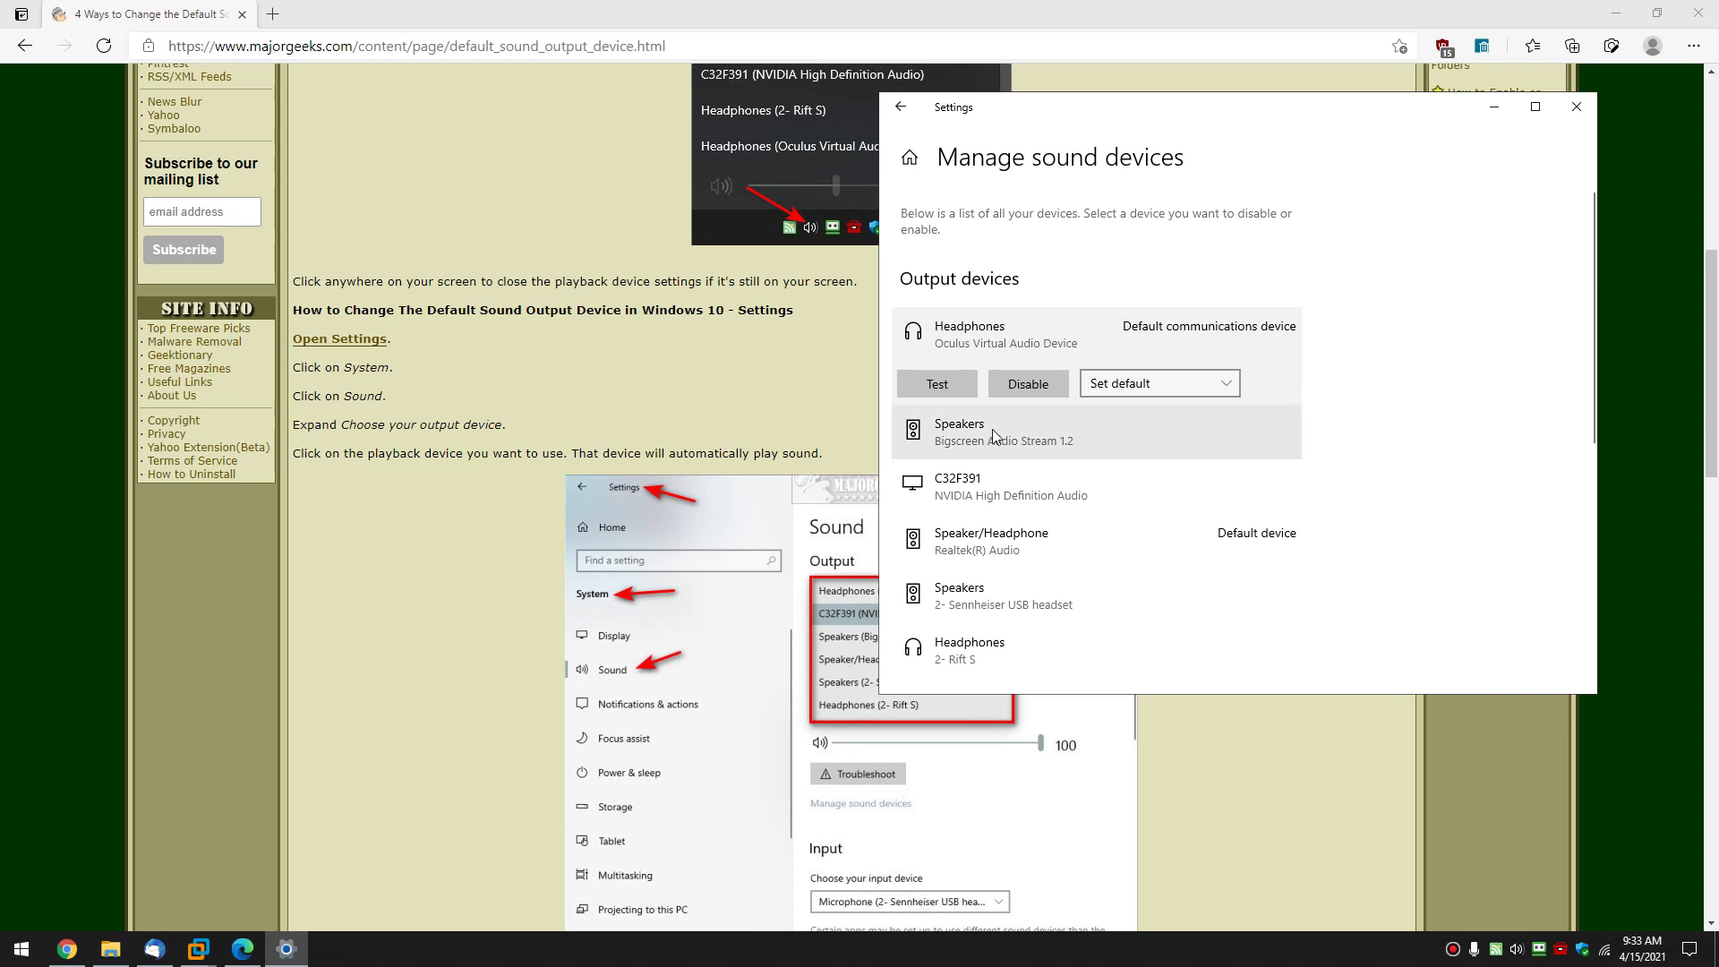
click(1195, 384)
click(1279, 288)
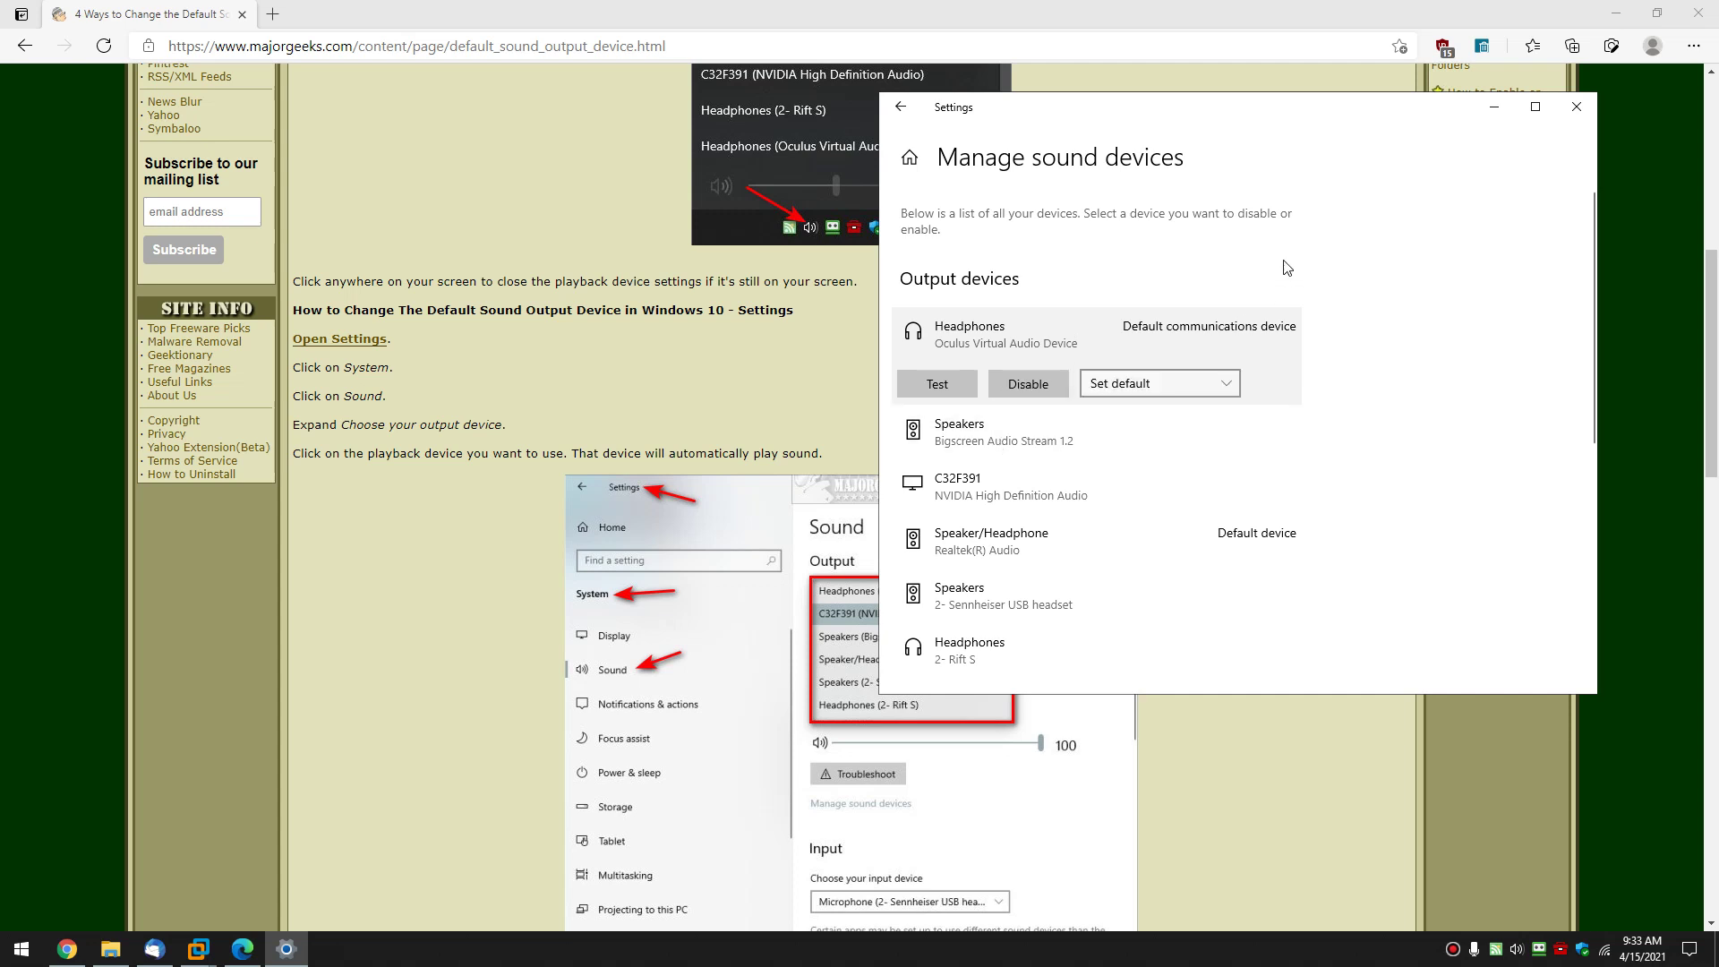
Return to the main Sound page and scroll through its settings
click(899, 107)
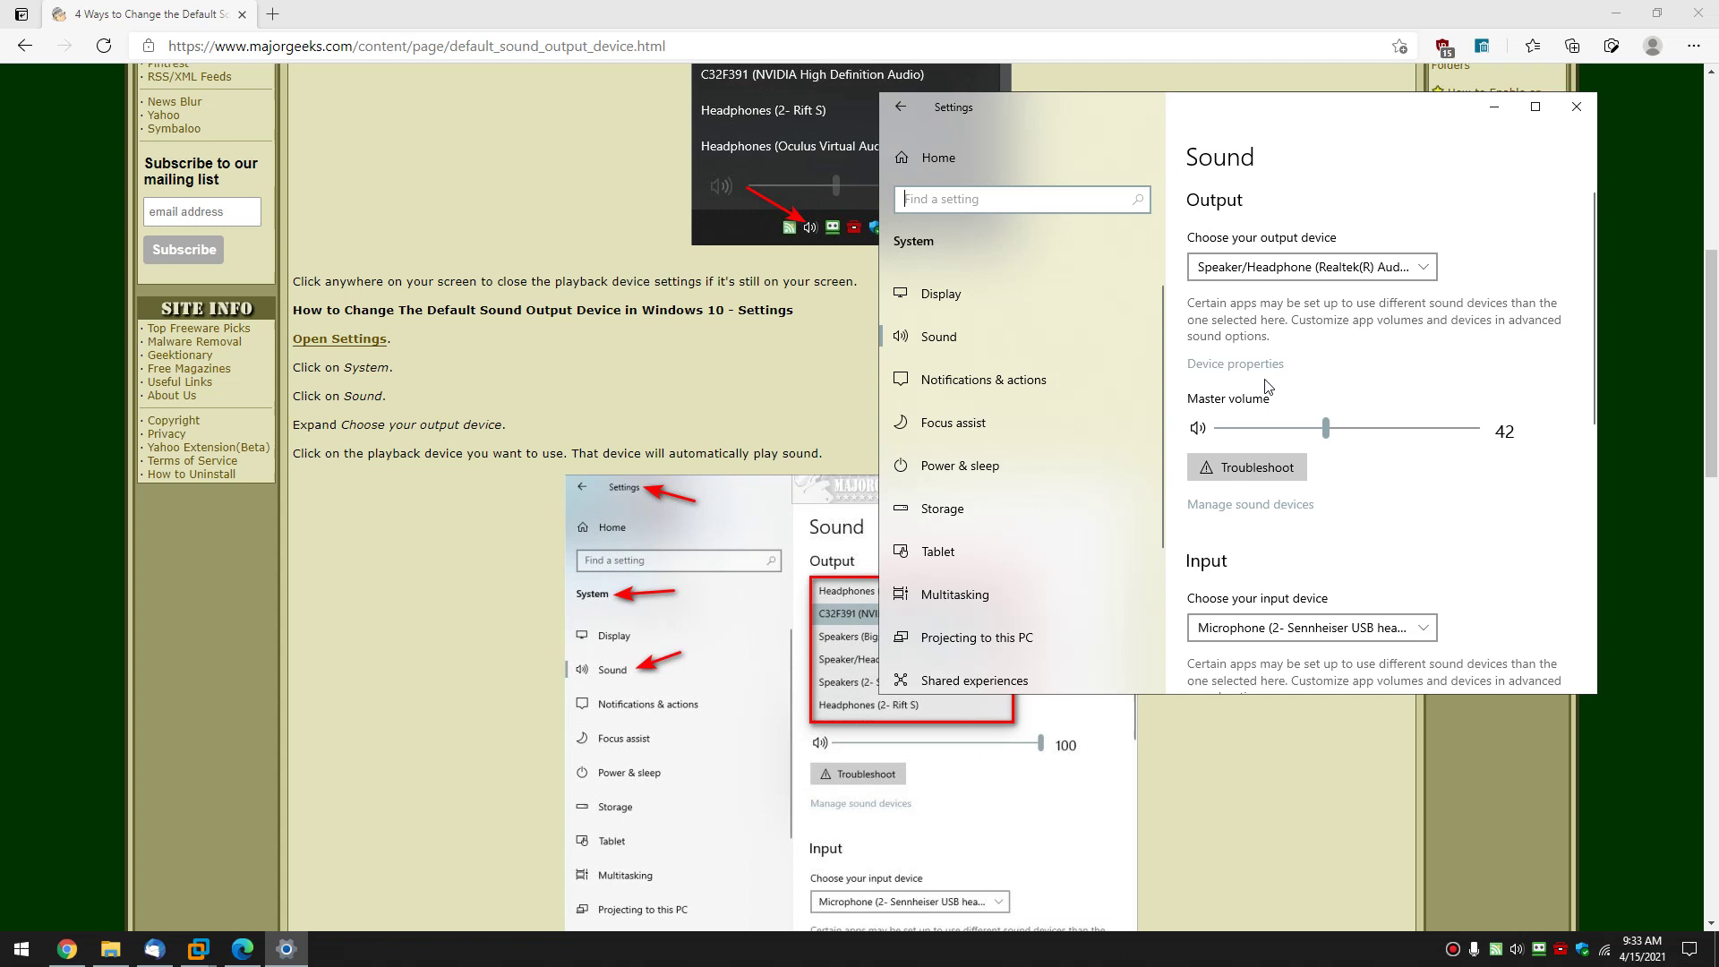
scroll(1348, 596, down, 3)
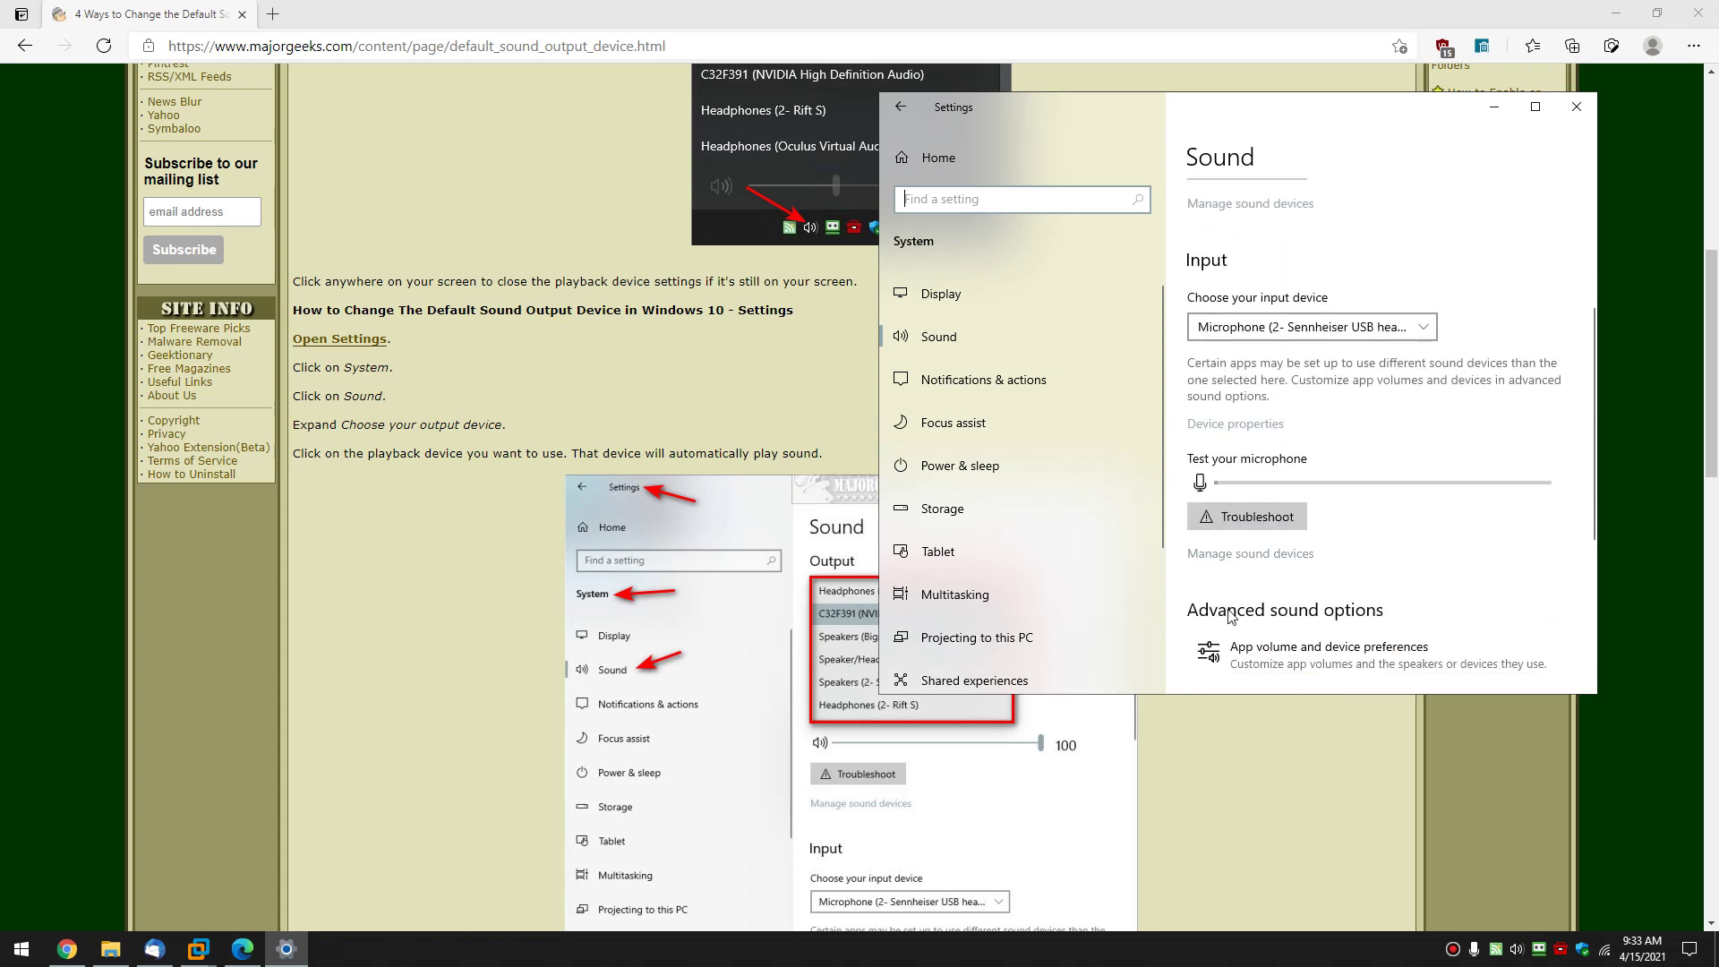
scroll(1270, 606, down, 3)
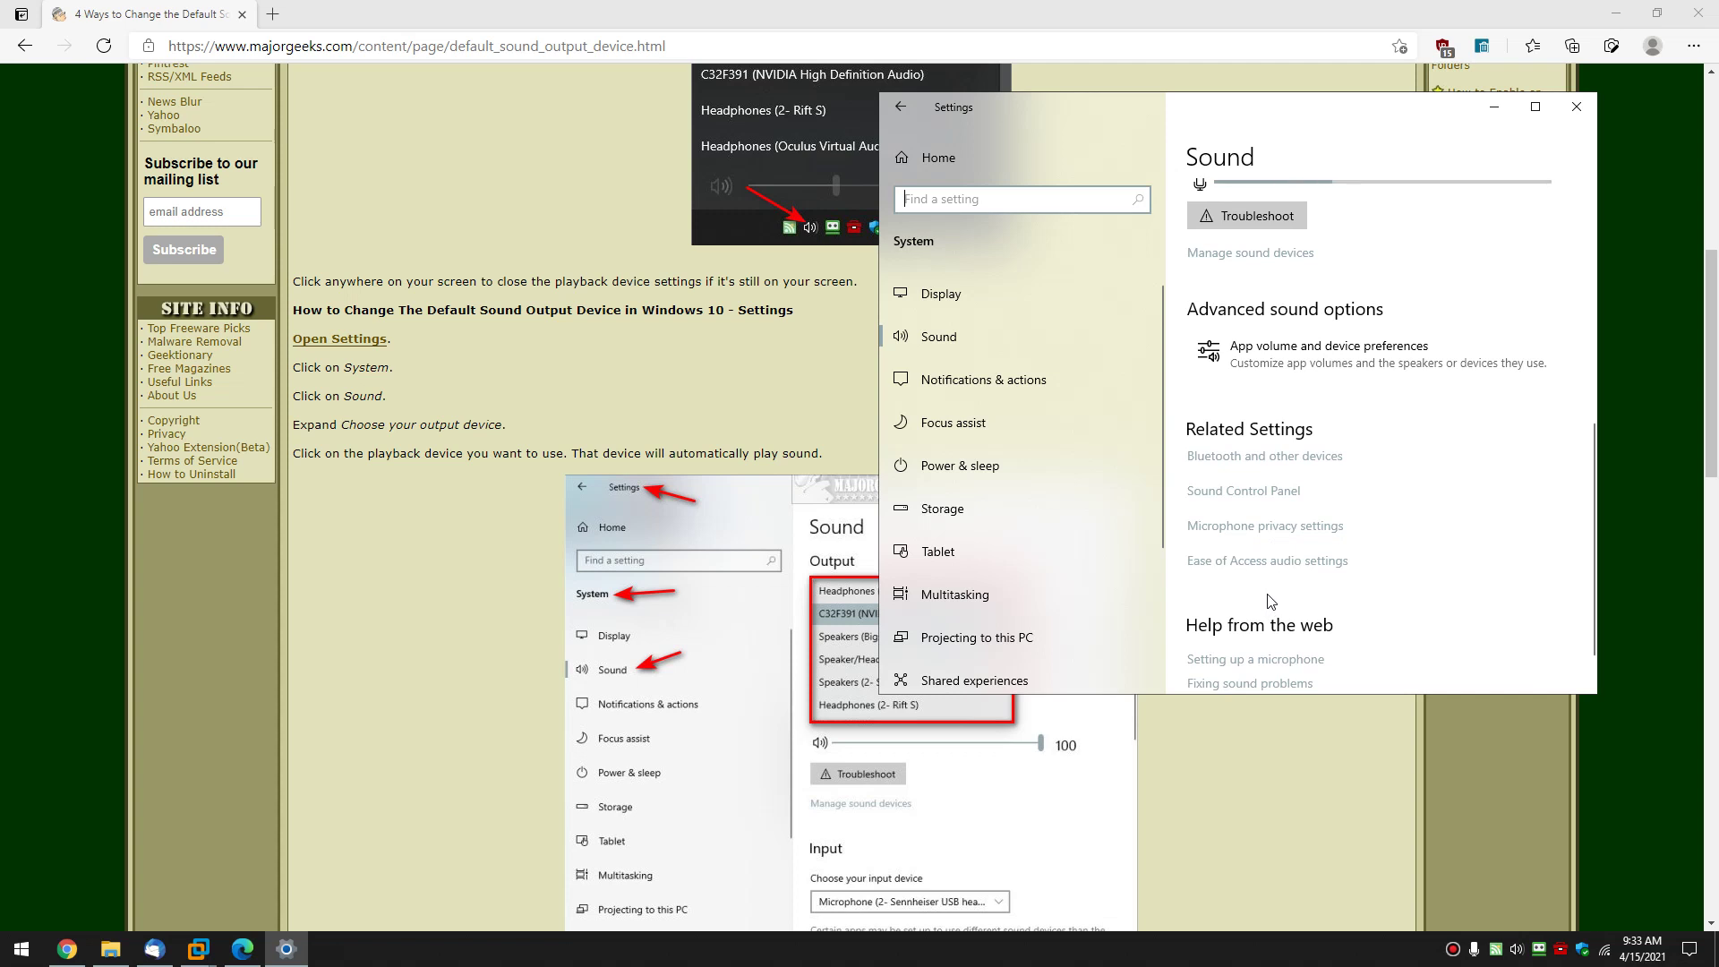
scroll(1272, 602, up, 9)
Close Settings and highlight the article's sentence about the device playing sound
click(1577, 107)
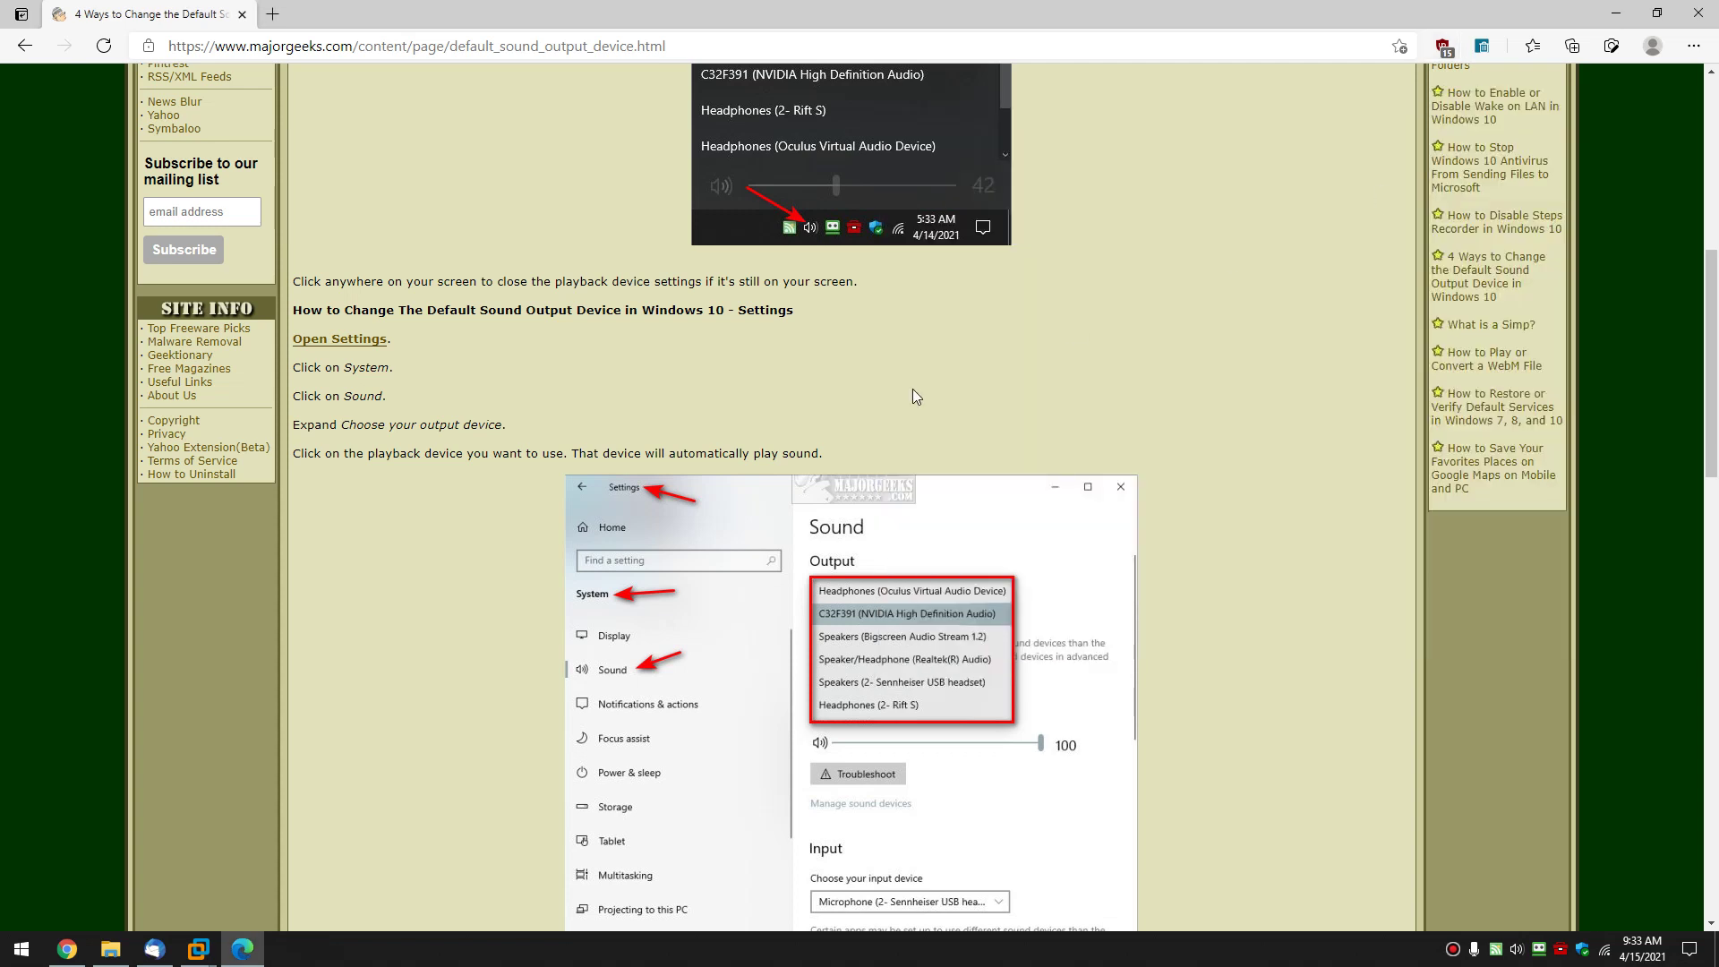
scroll(489, 482, down, 5)
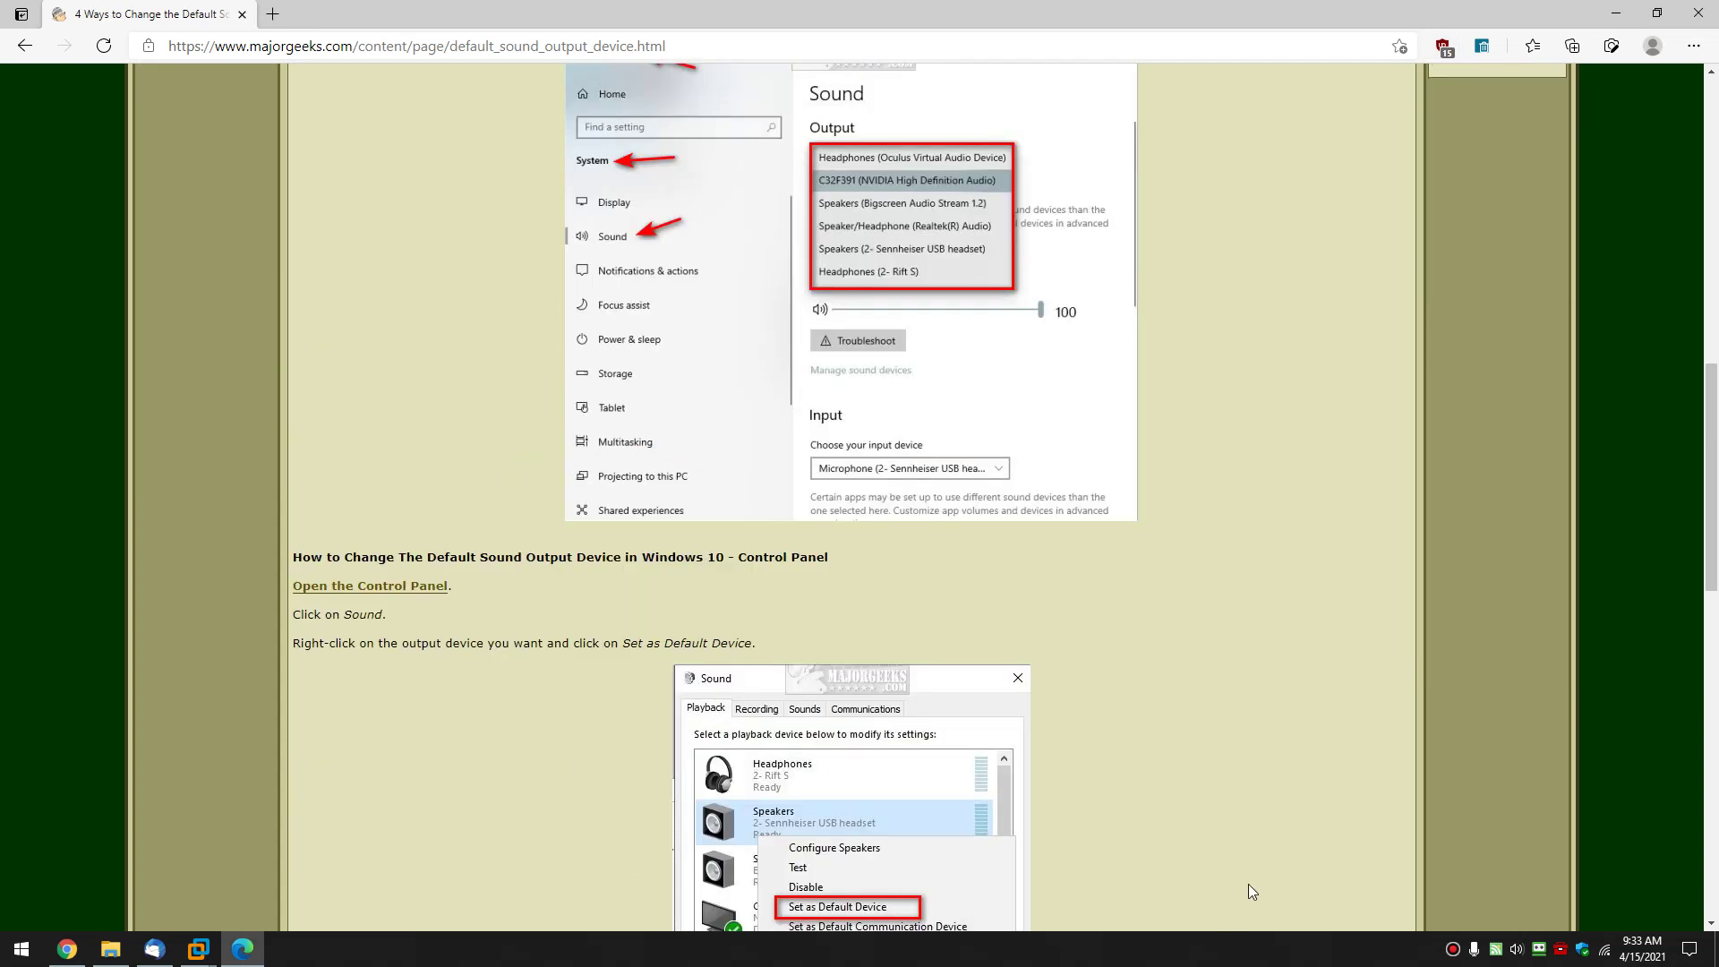
scroll(813, 582, up, 5)
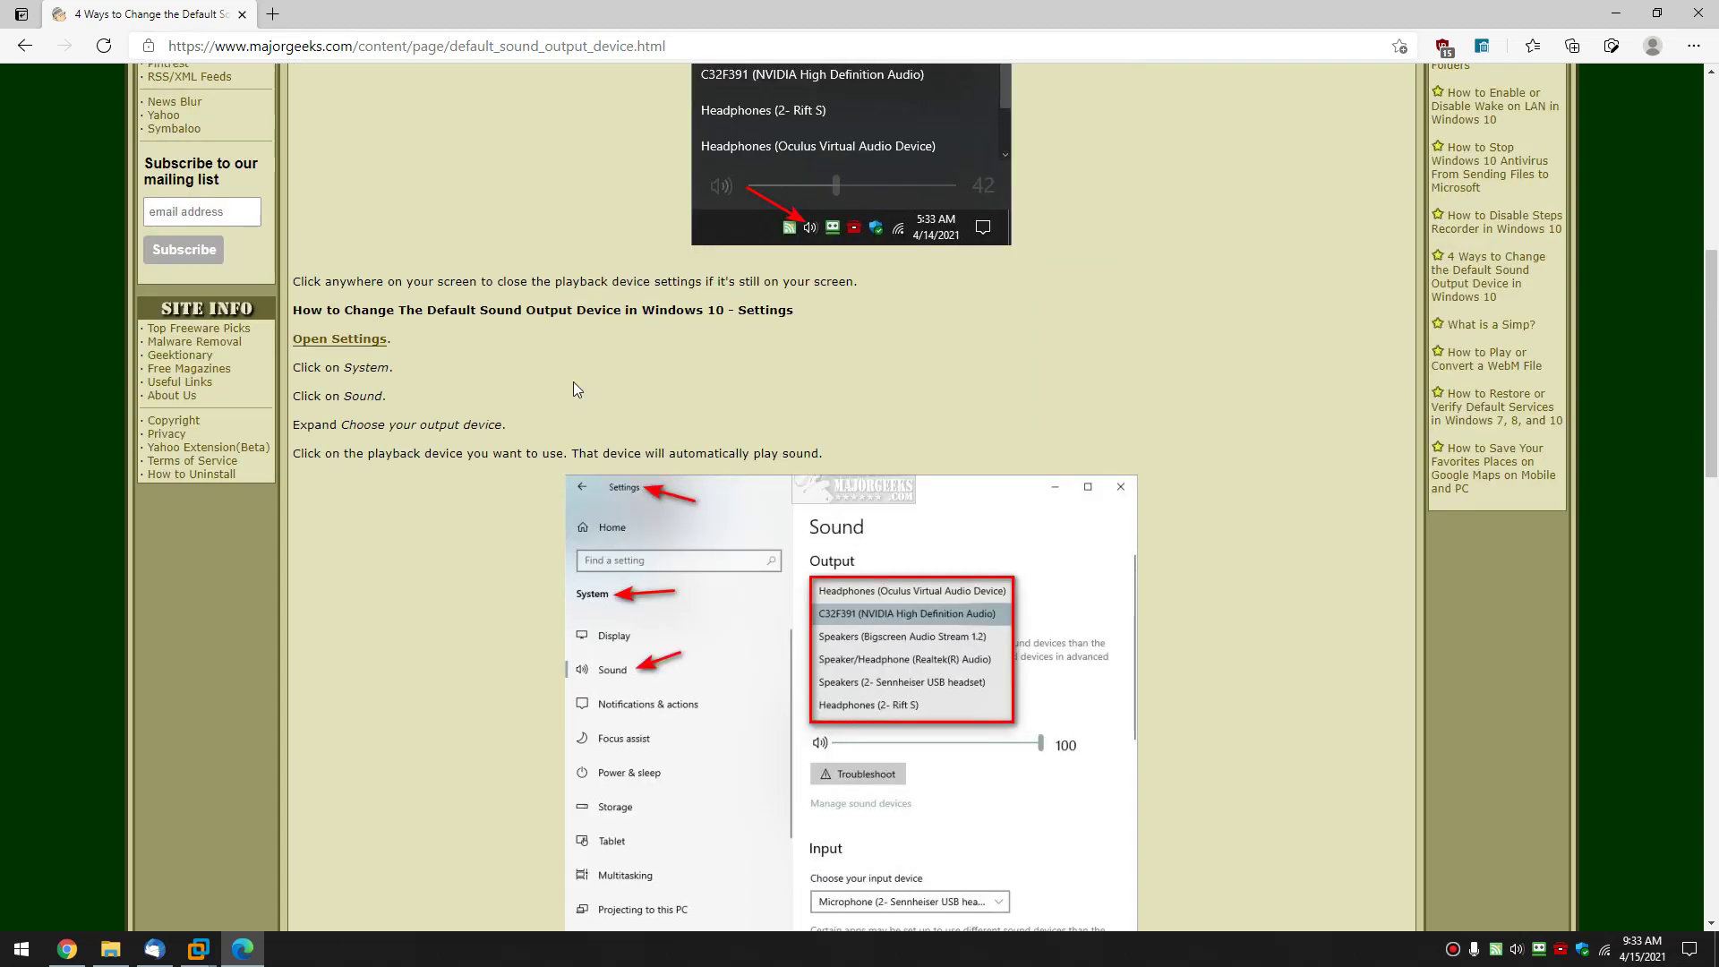
drag(572, 454, 854, 466)
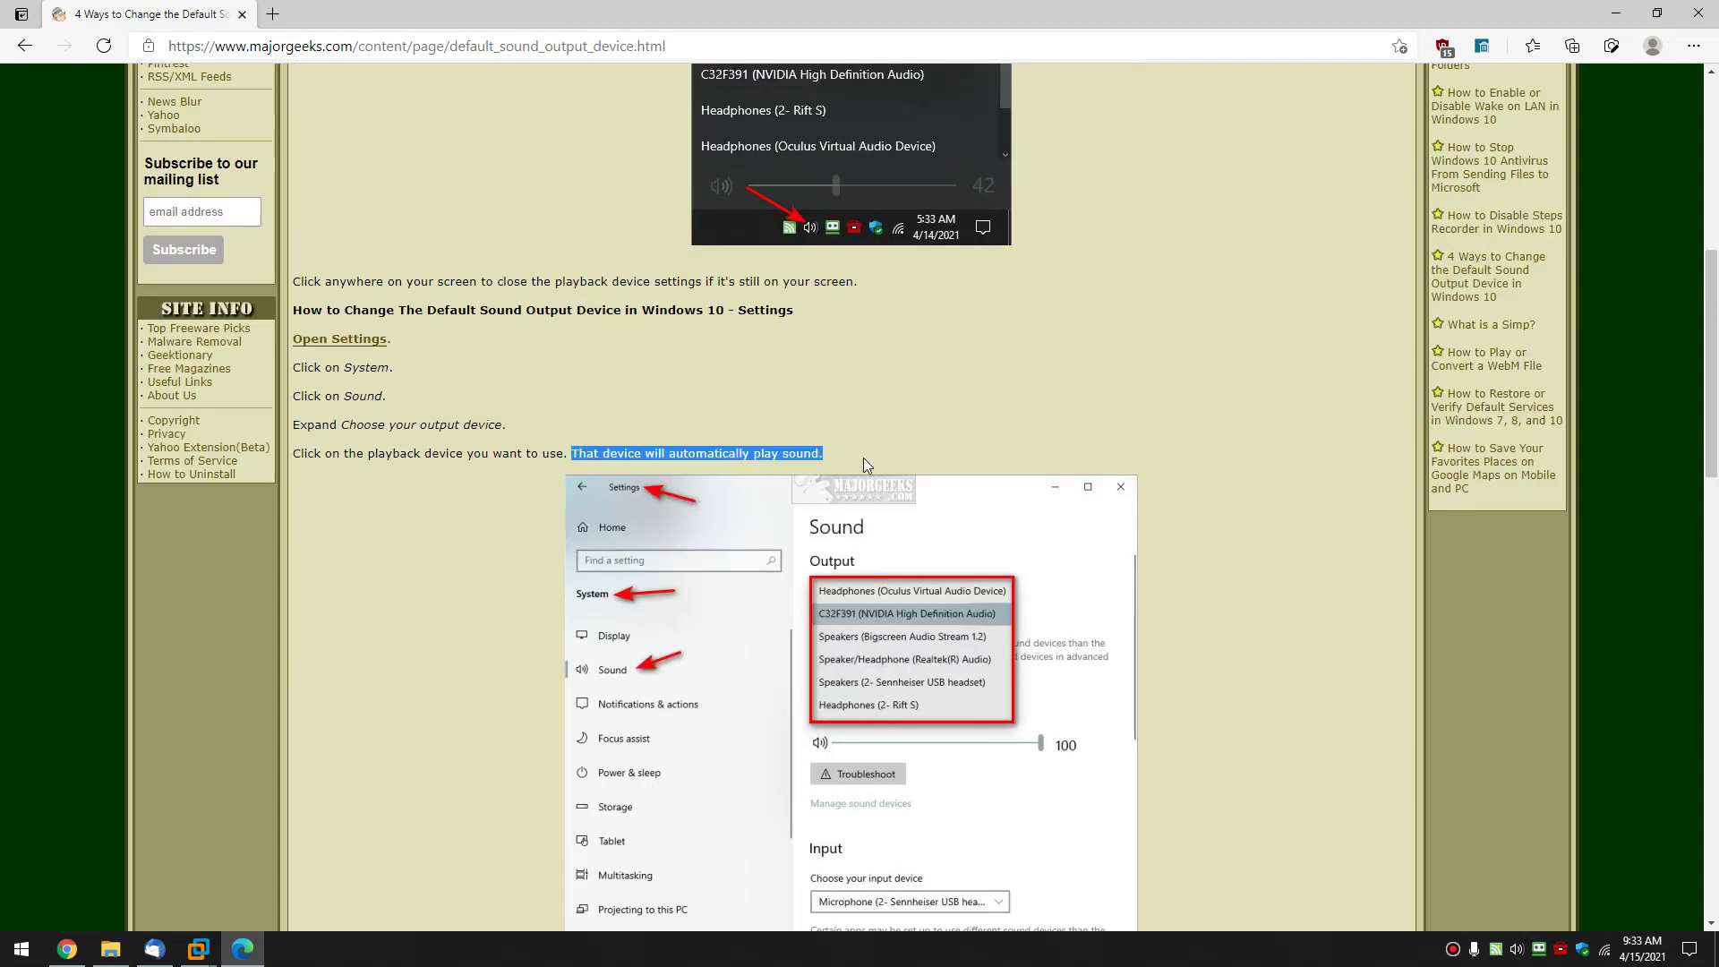
click(863, 463)
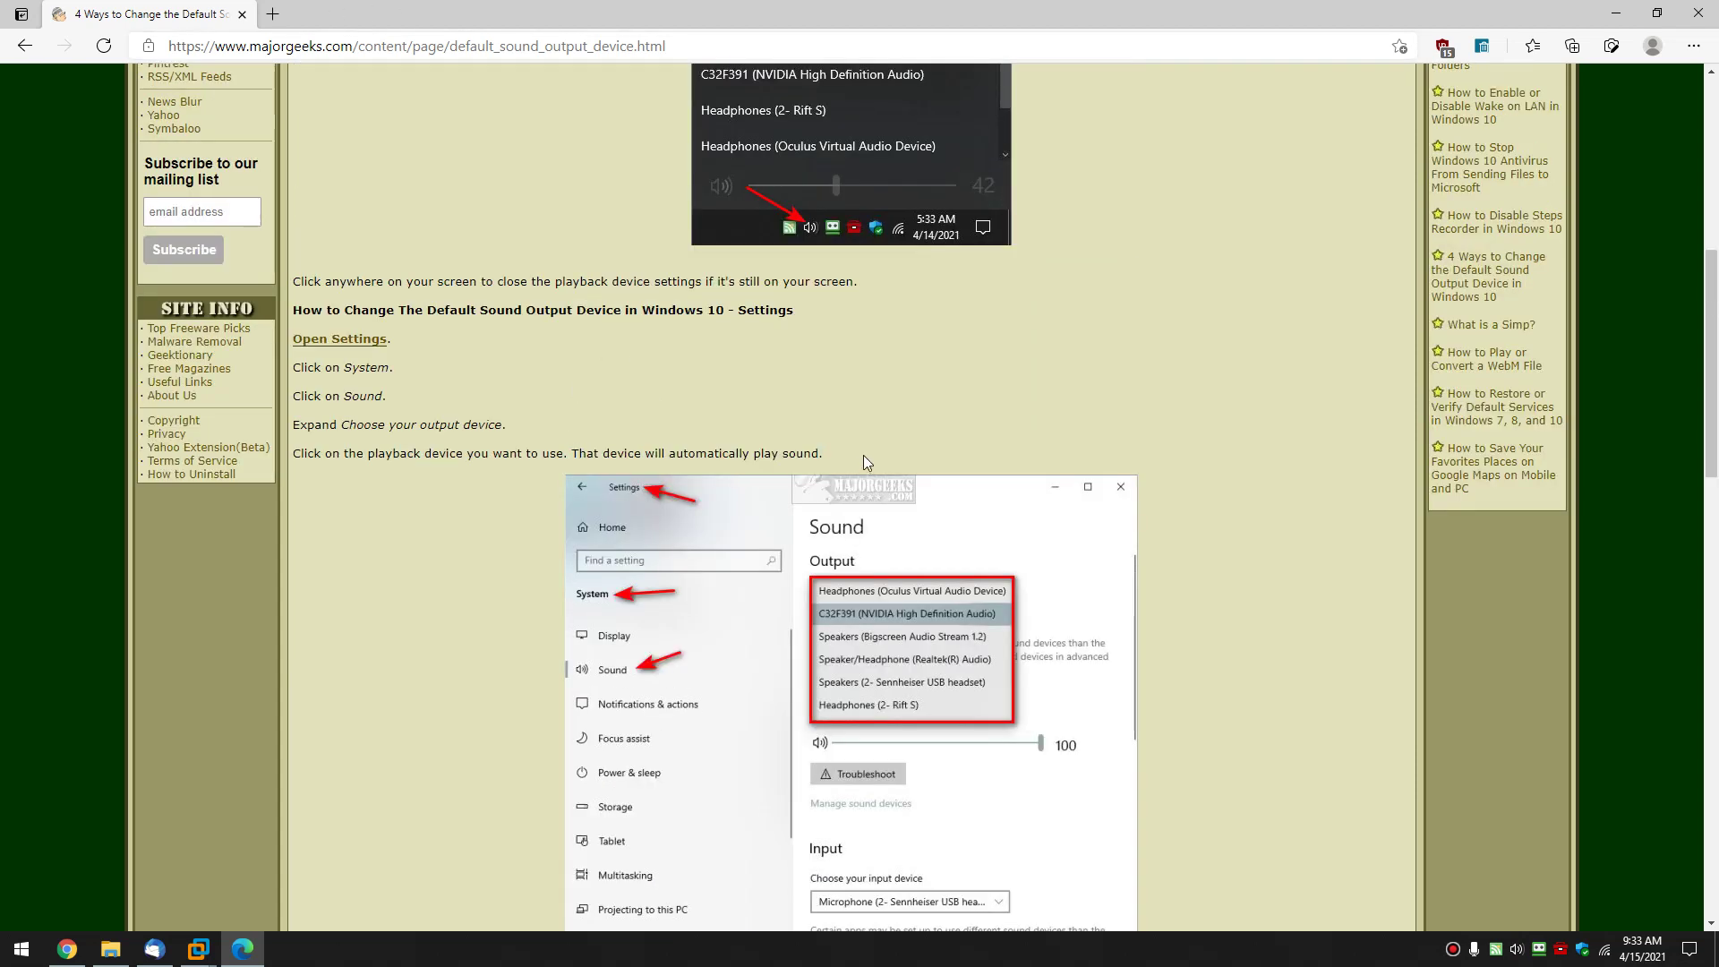
Recheck the tray playback device list, dismiss it, and scroll to the Control Panel section
click(1516, 949)
click(1669, 861)
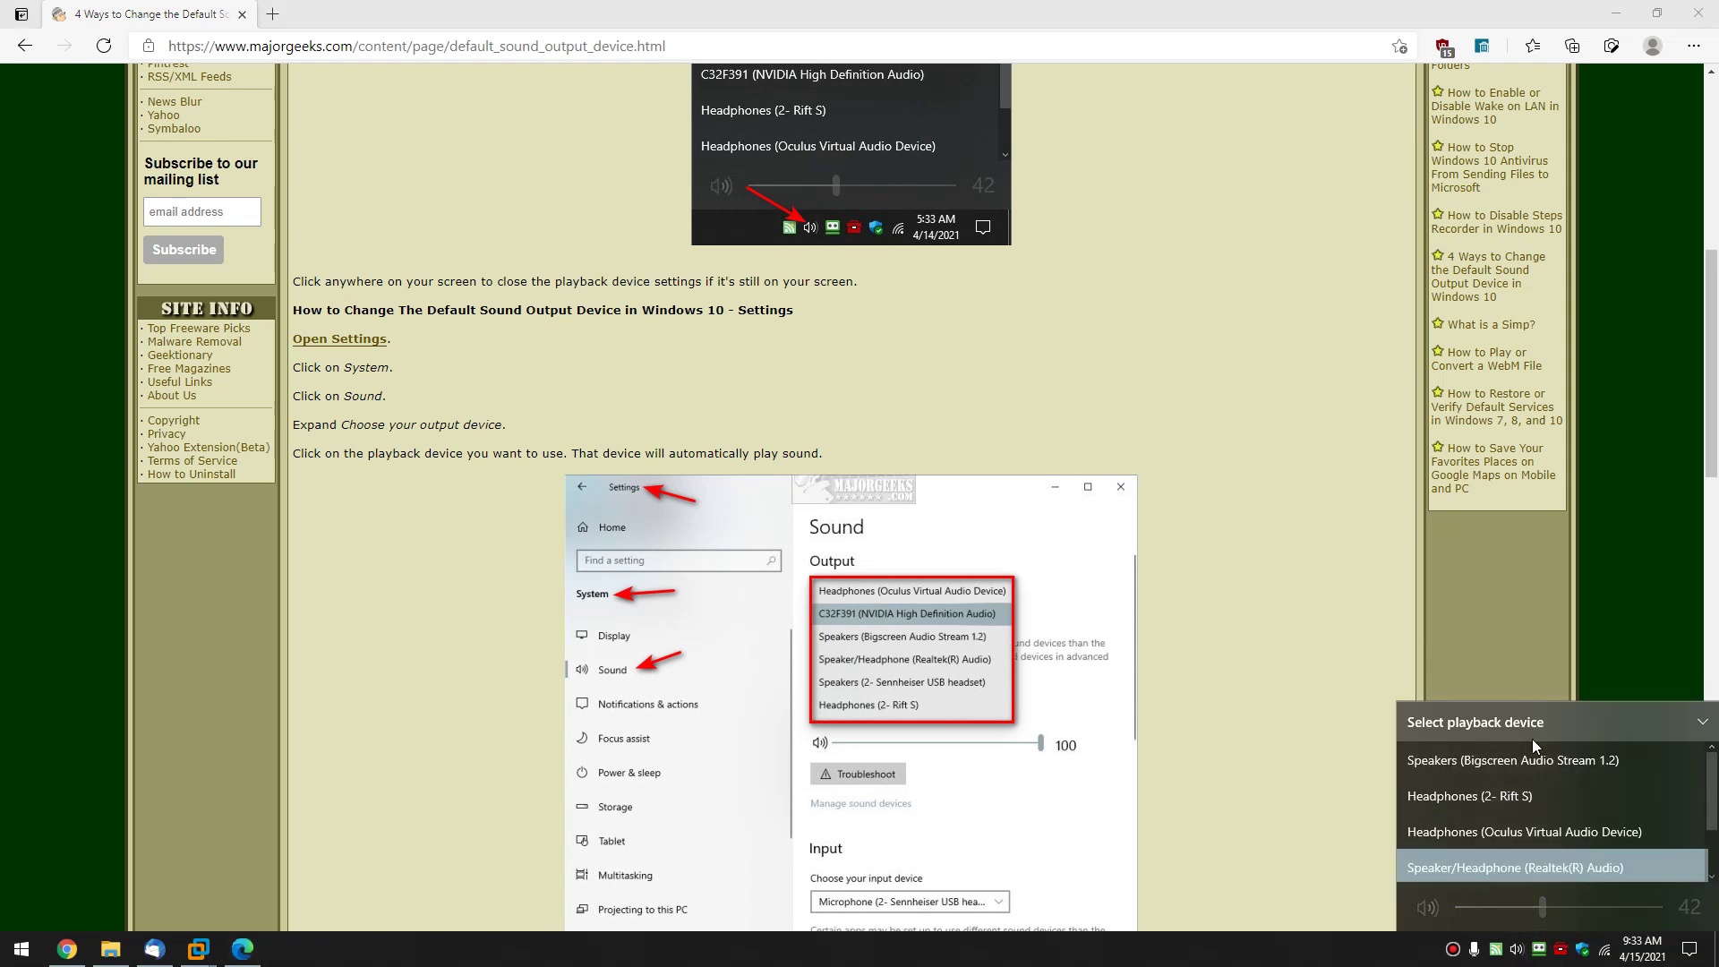
click(1063, 355)
scroll(687, 445, down, 7)
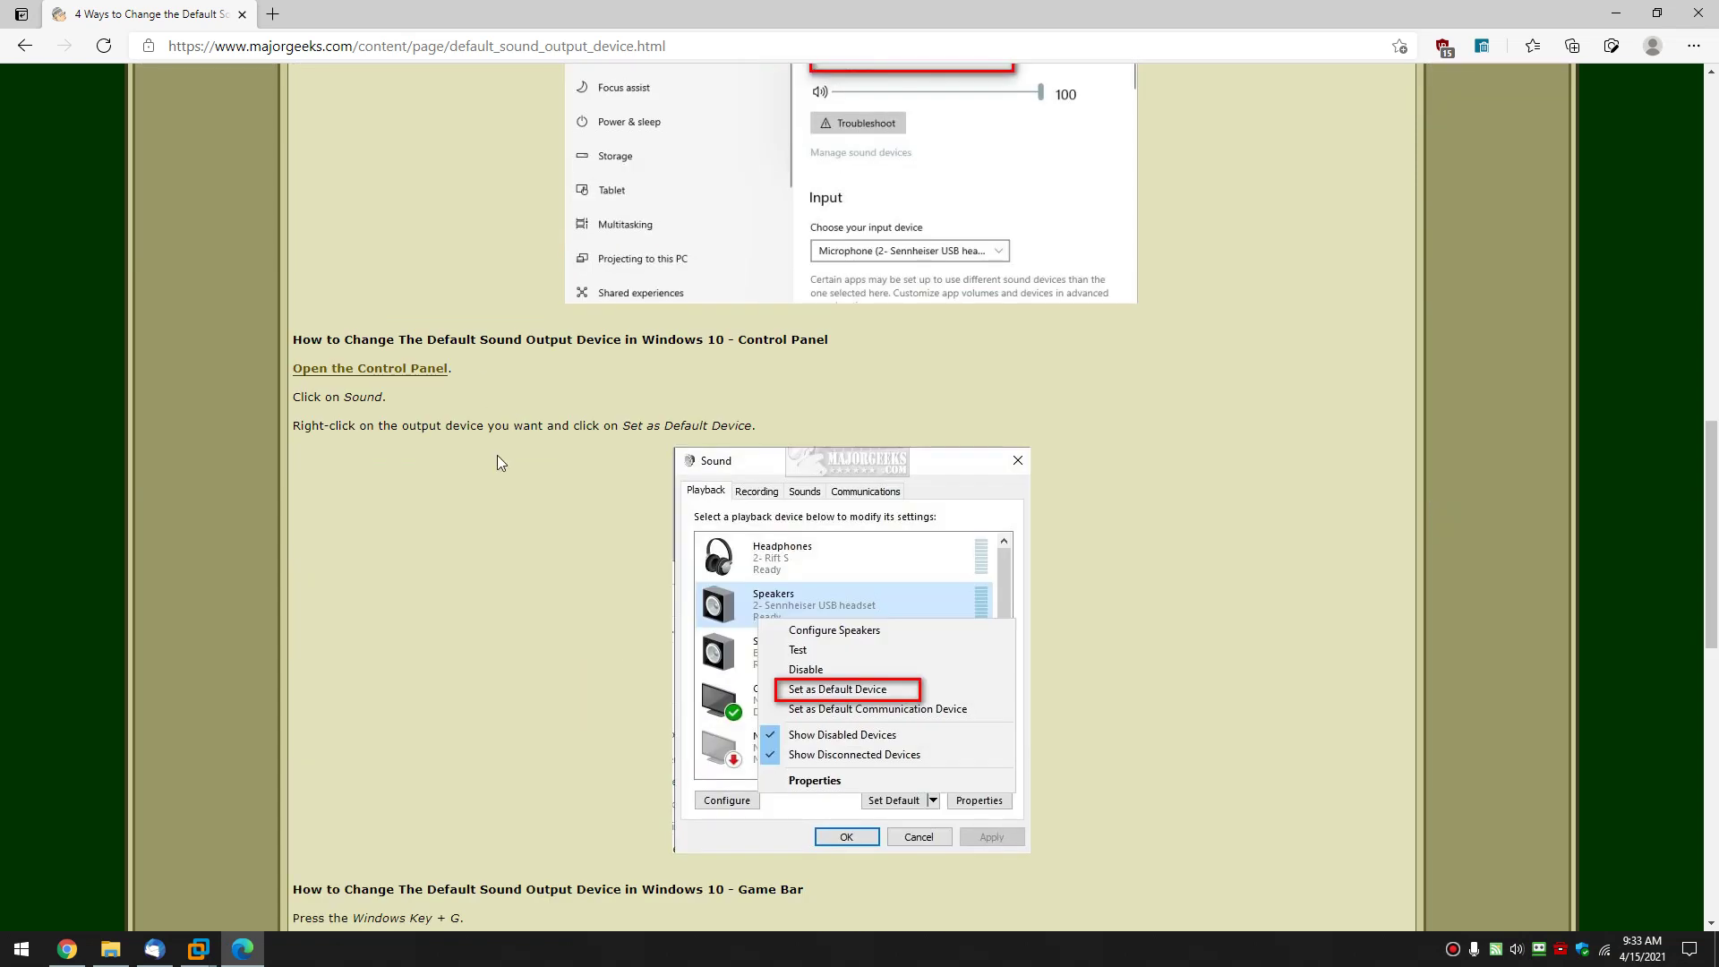
scroll(524, 443, down, 2)
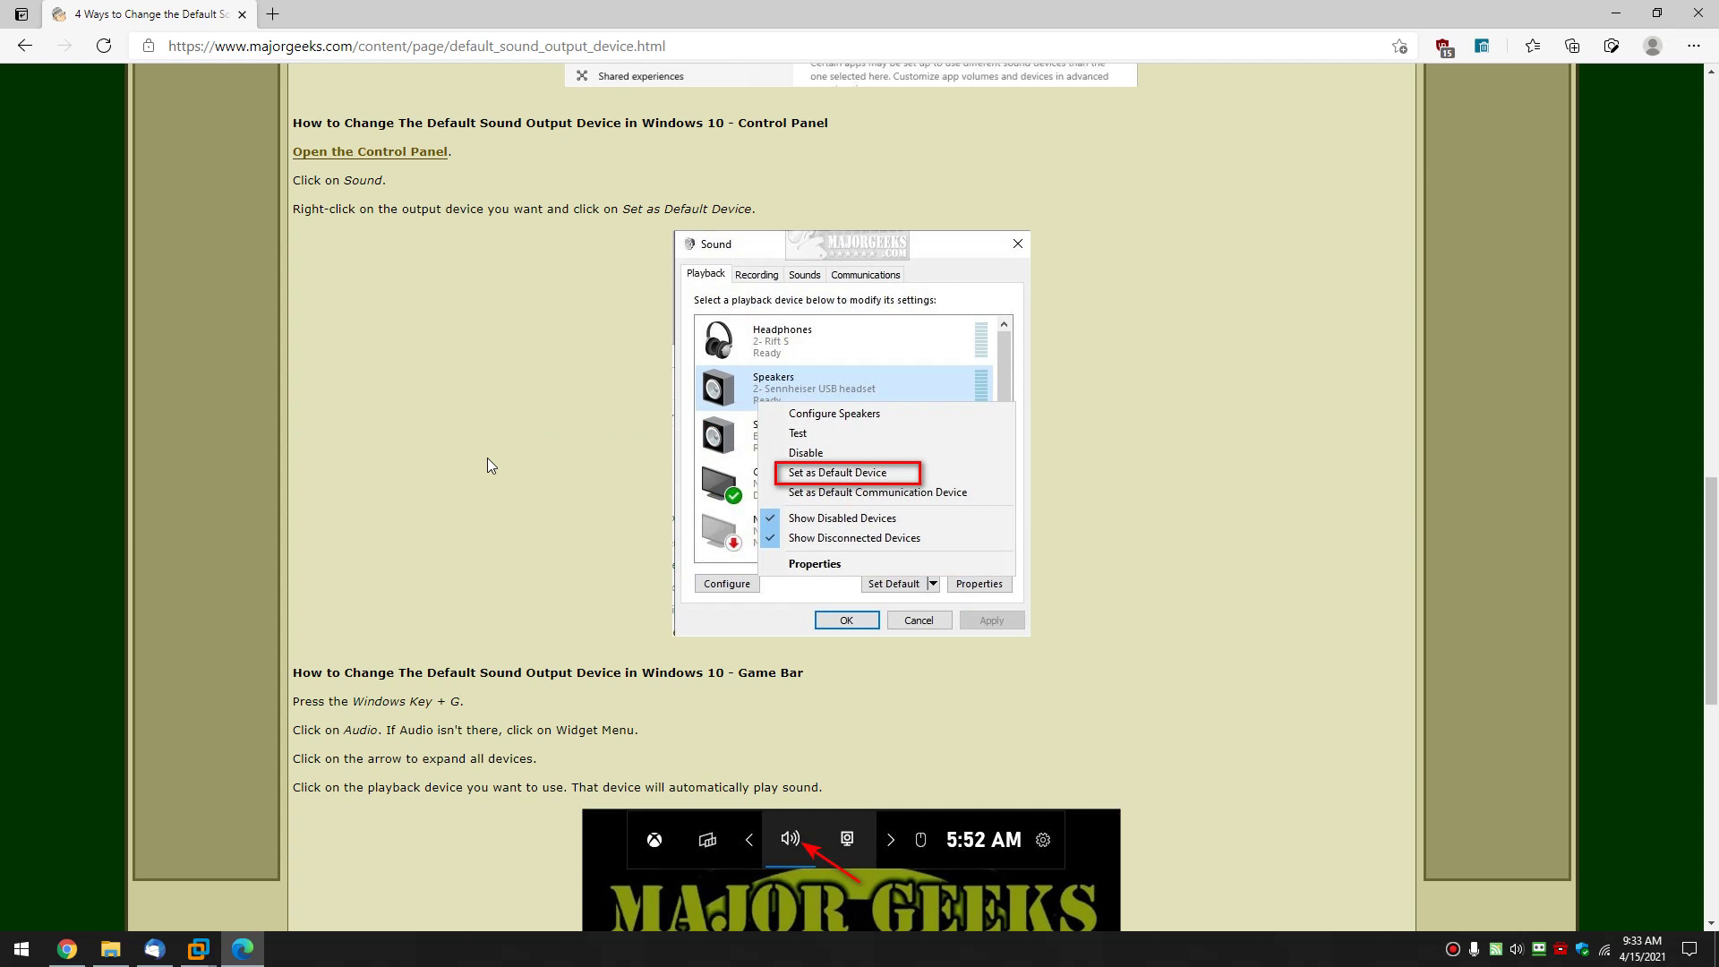
Search for 'control' and launch Control Panel from the results
key(super+s)
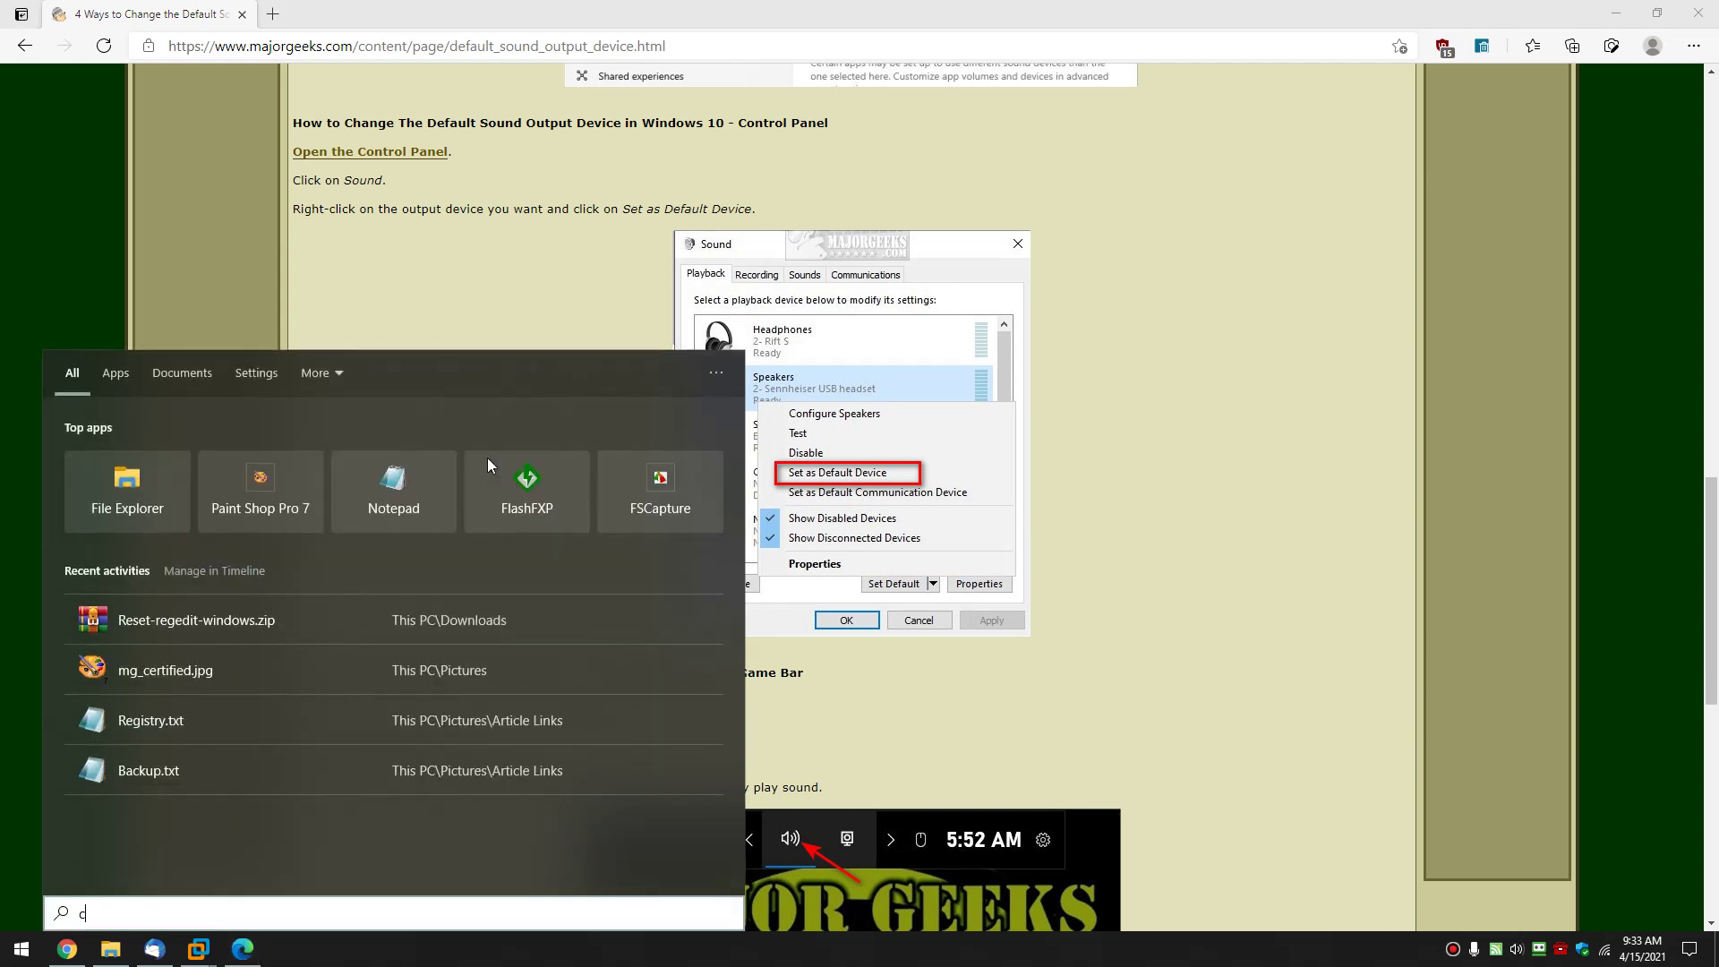
text(control)
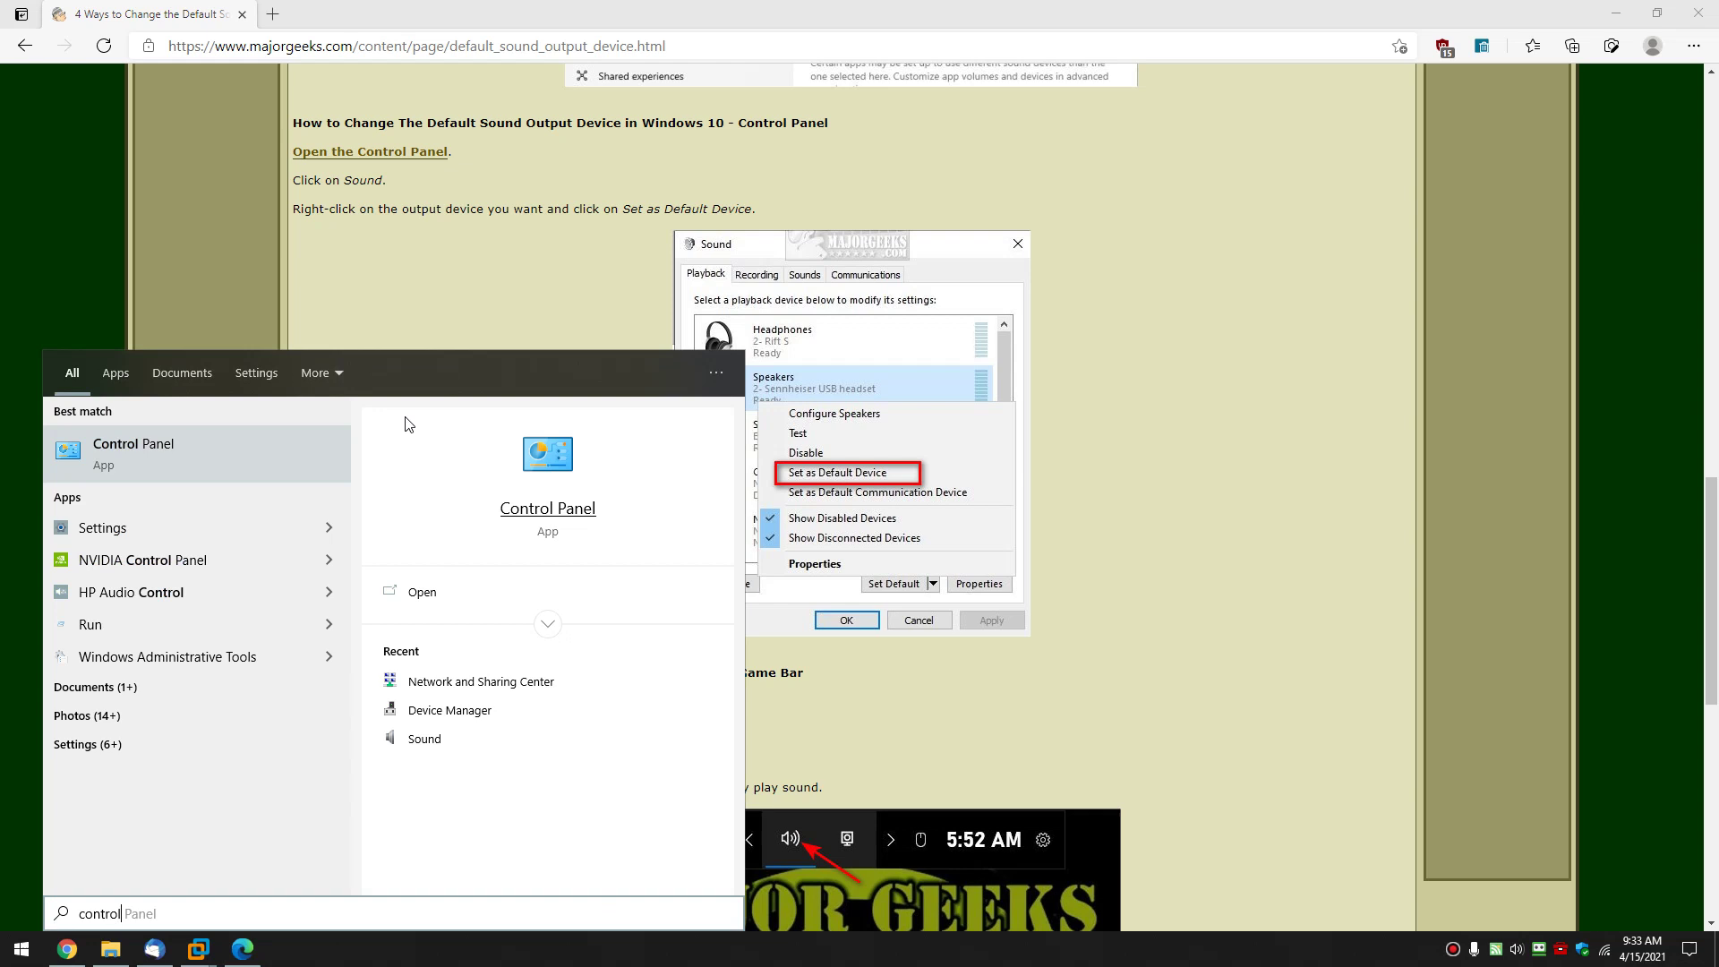
click(132, 444)
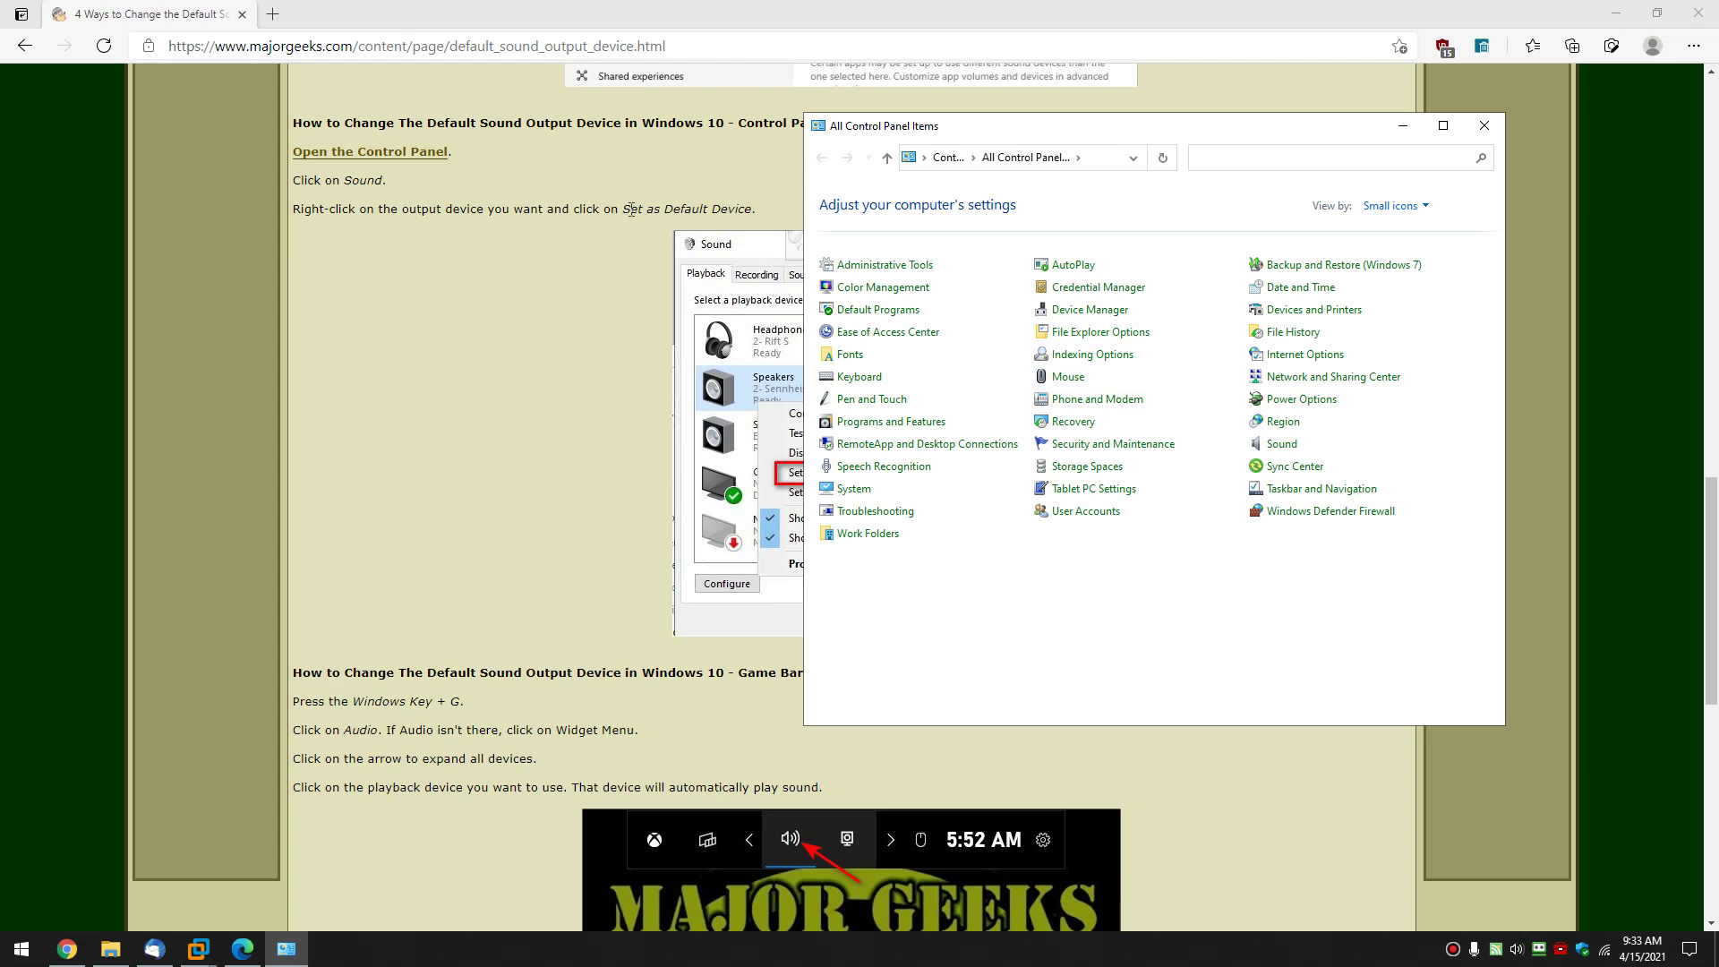
Open the Sound dialog, close Control Panel, and move the dialog beside the article
click(1282, 444)
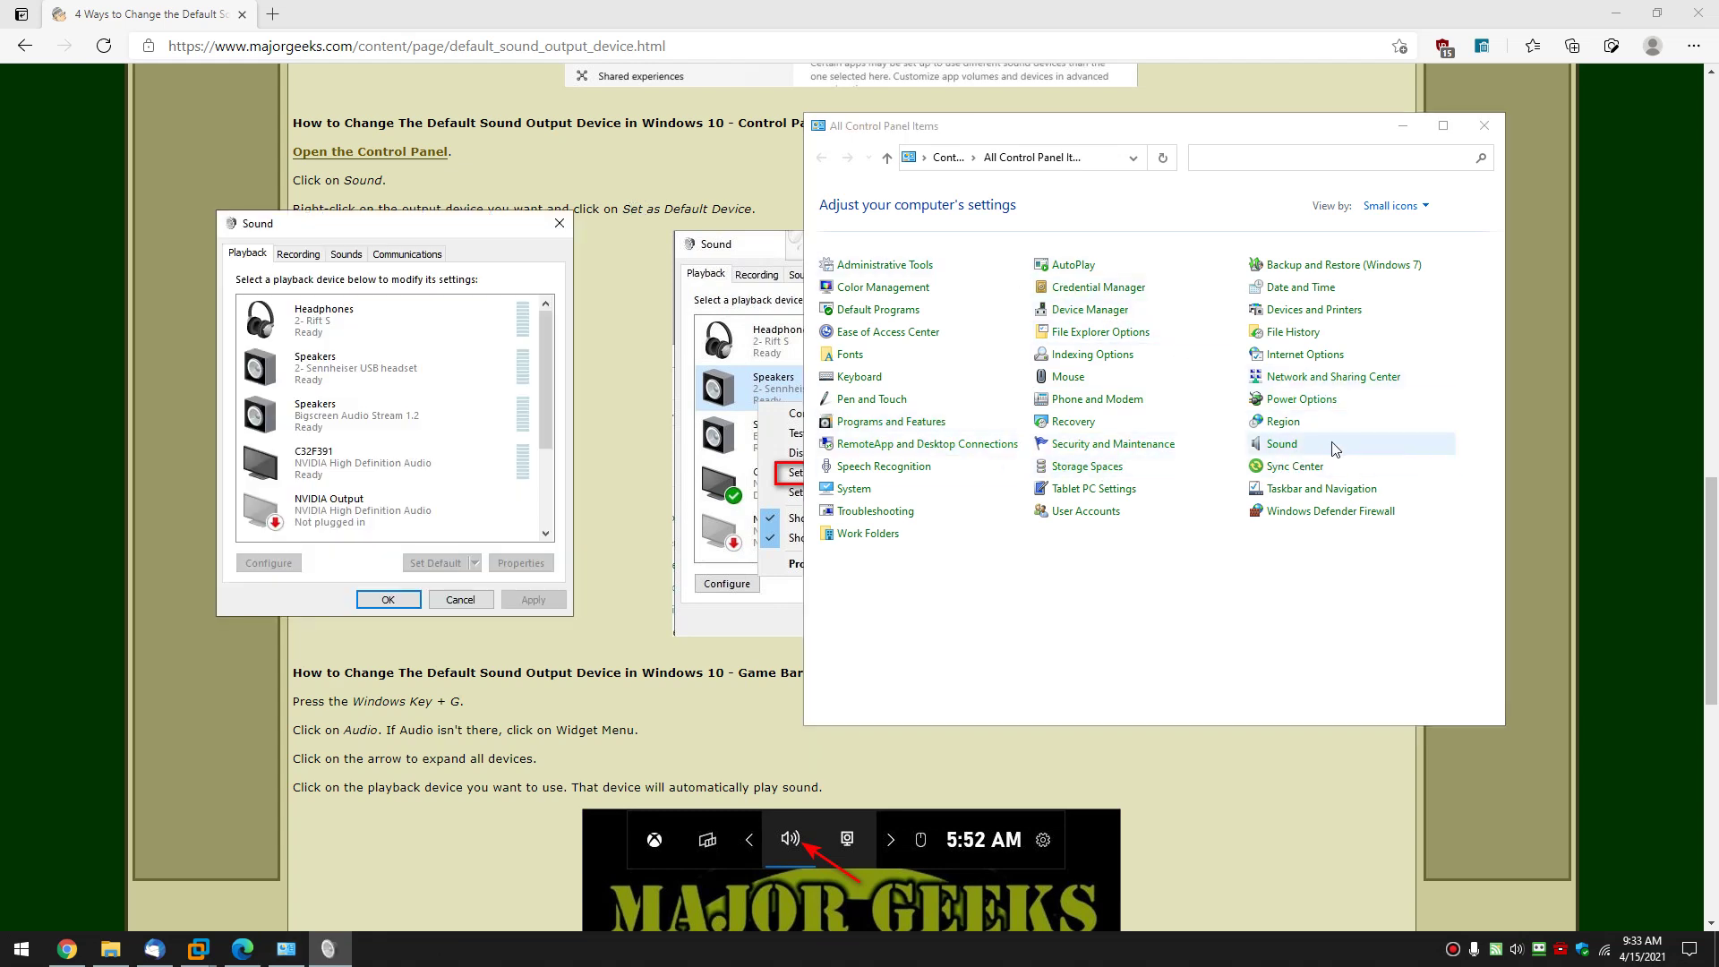
drag(362, 229, 354, 272)
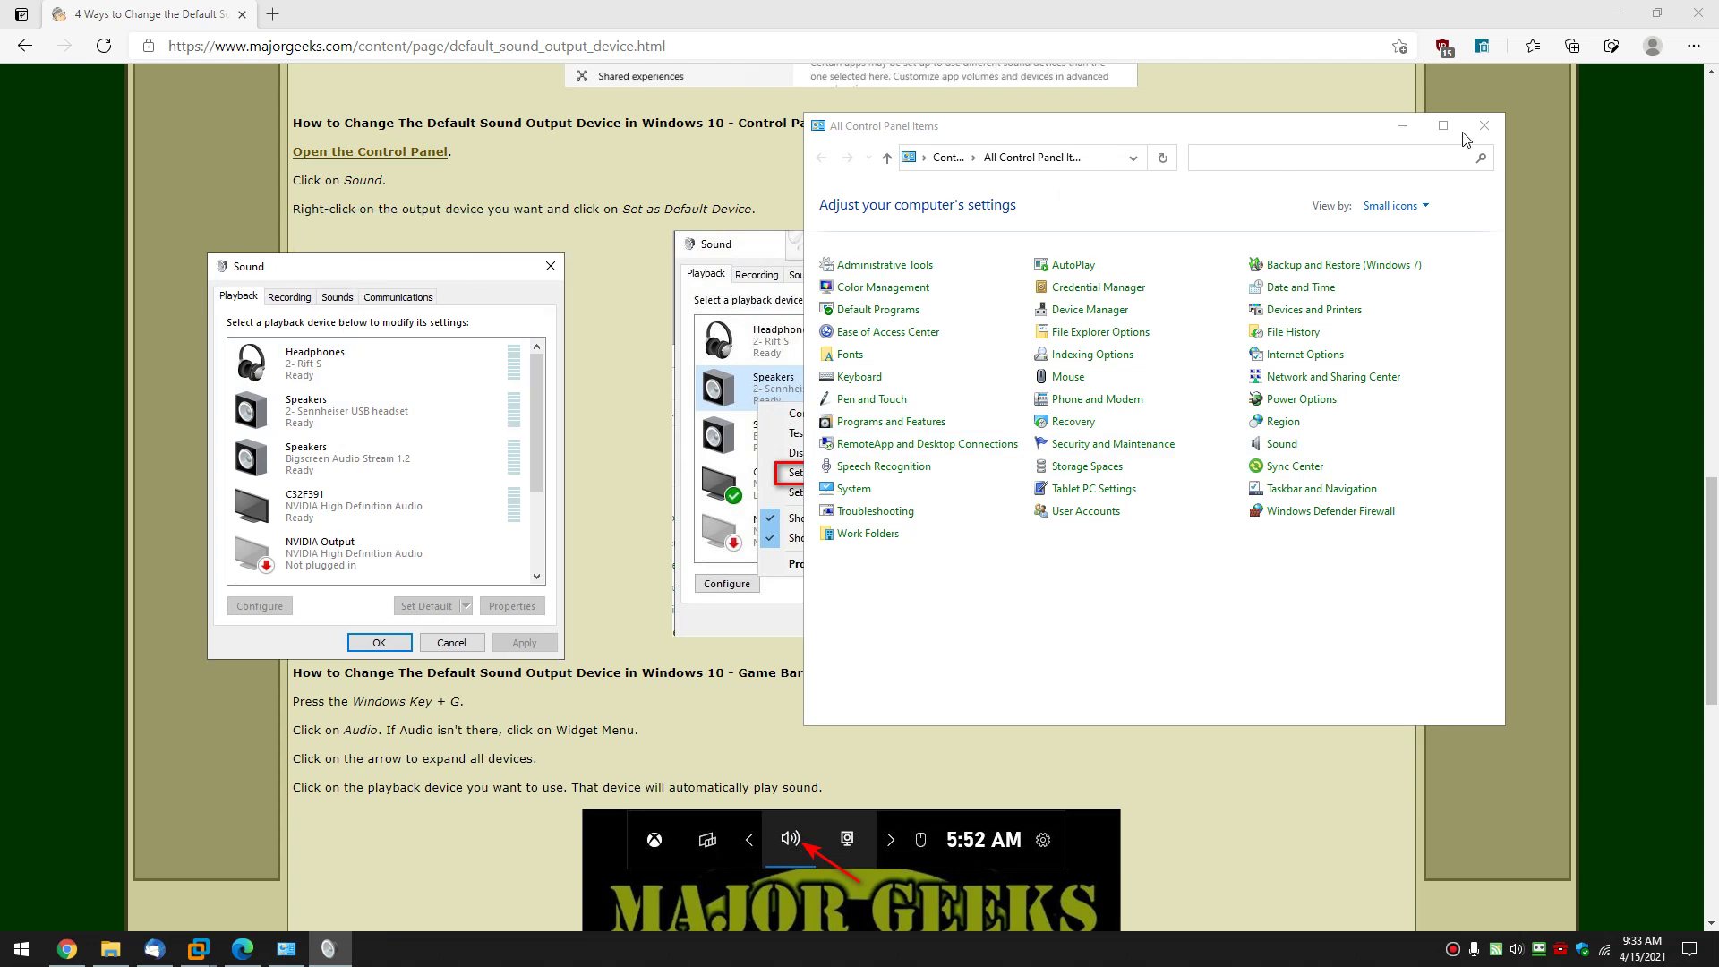
click(1488, 125)
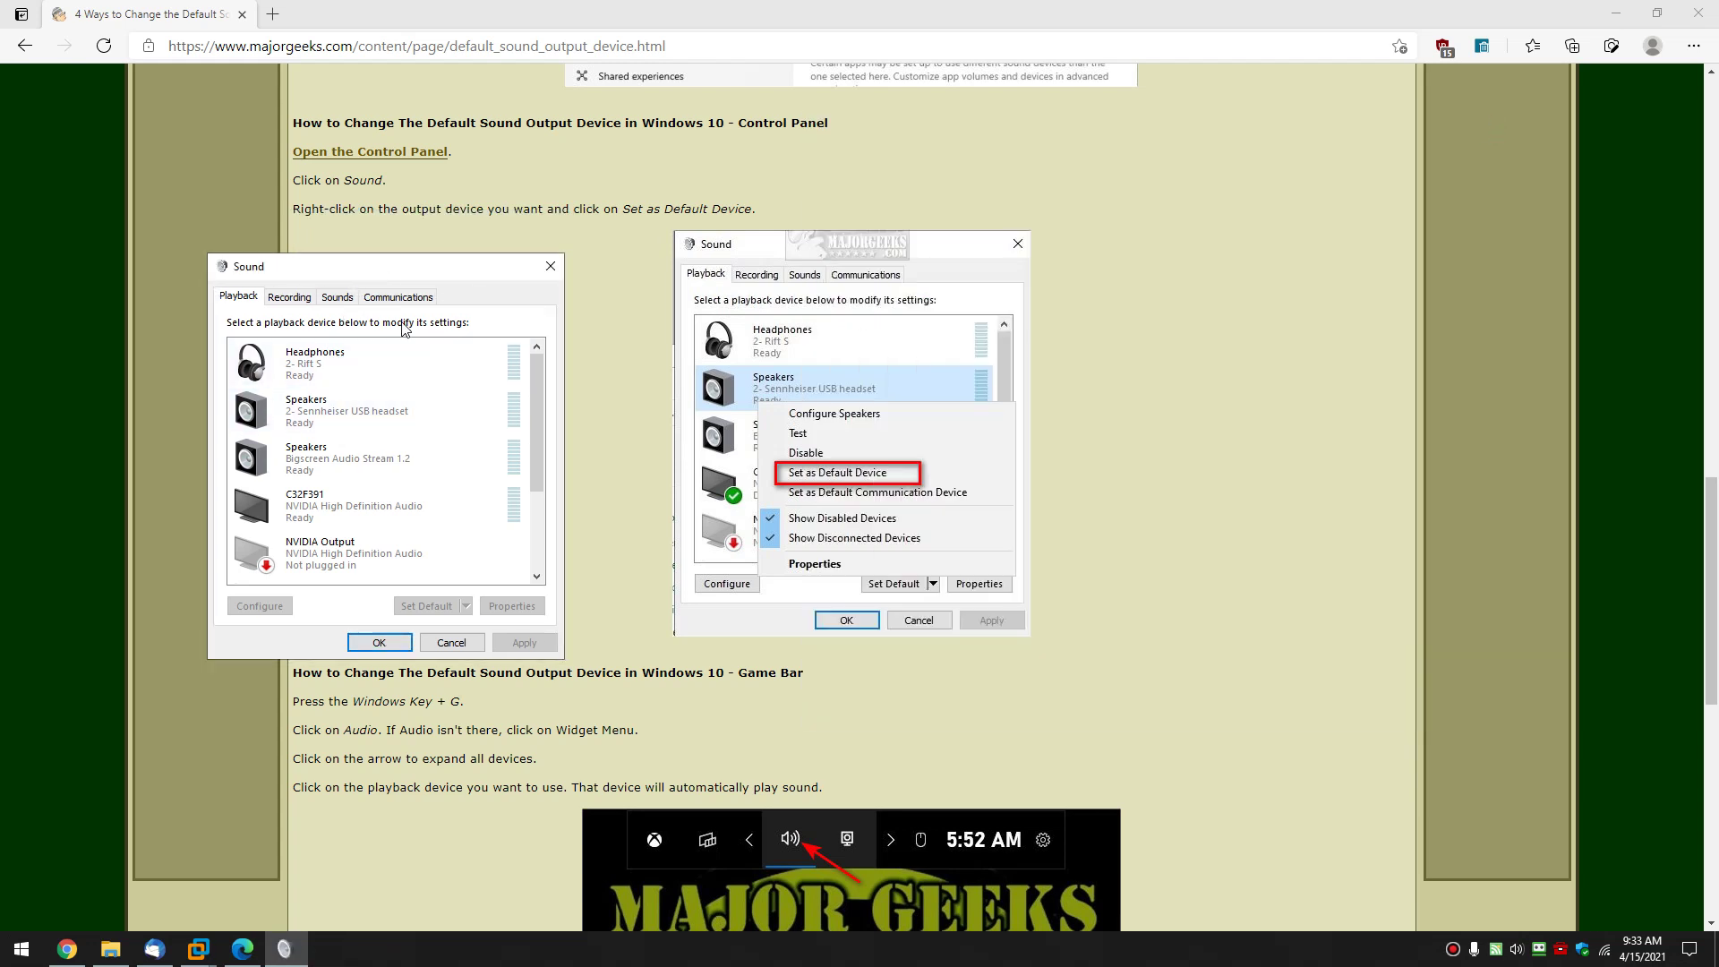
drag(387, 280, 1236, 227)
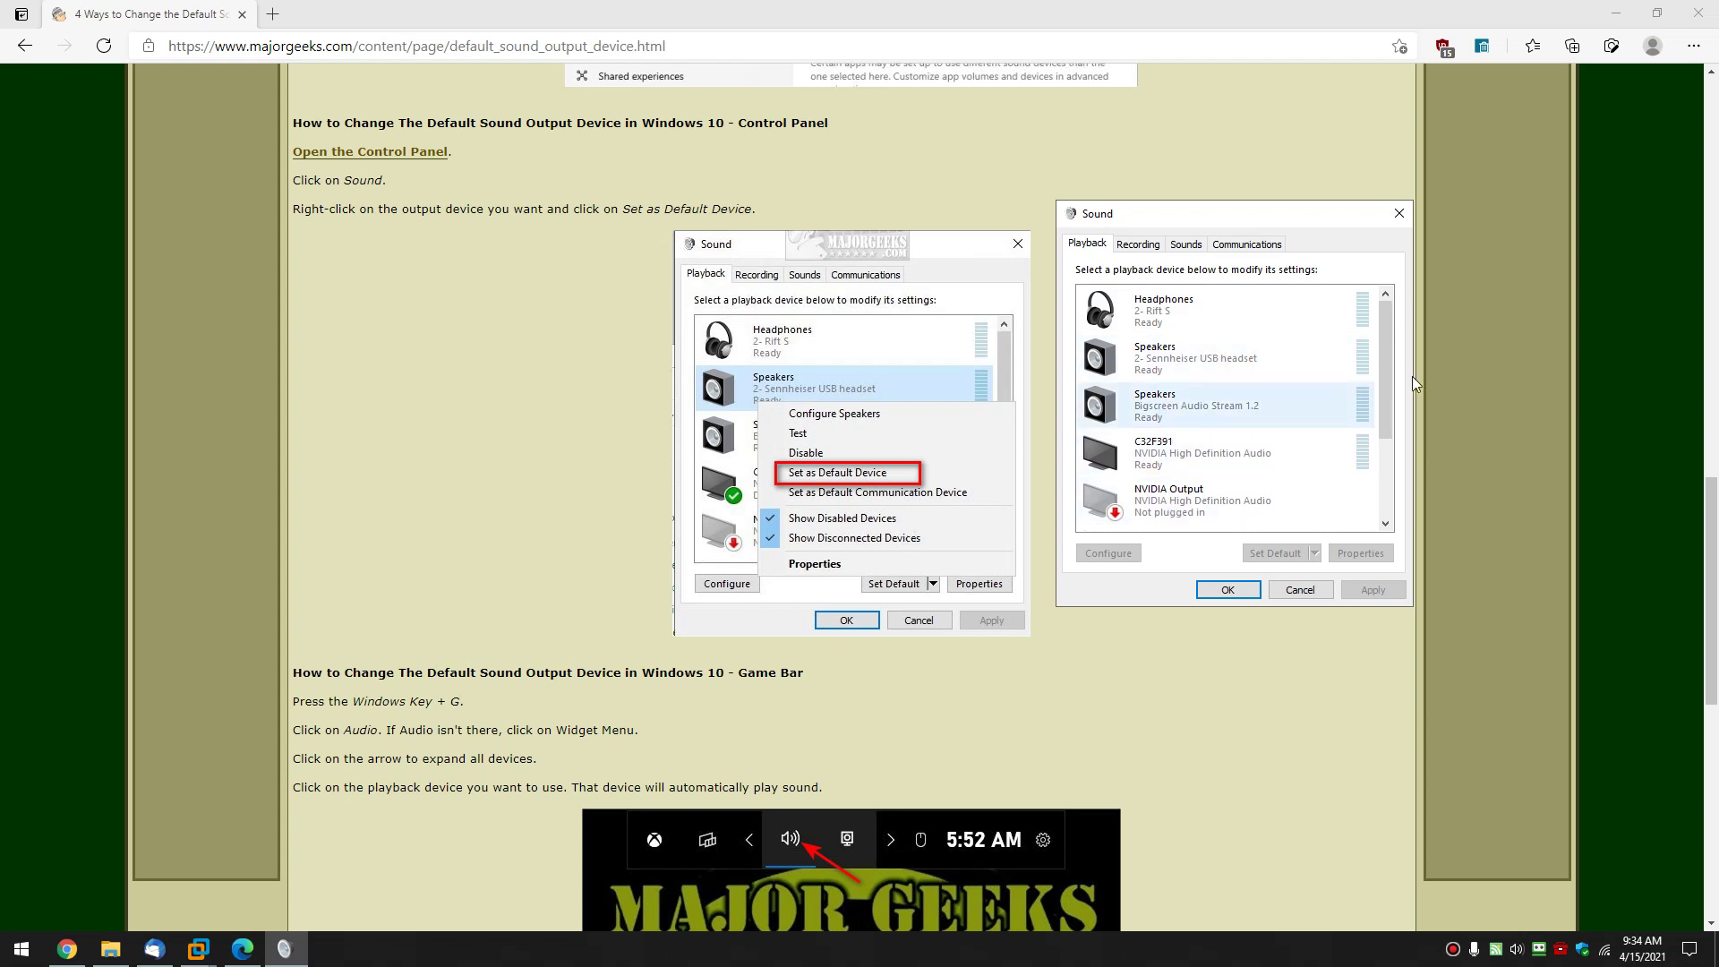
Right-click the Sennheiser Speakers and Rift S Headphones entries to view their options
drag(1381, 363, 1378, 313)
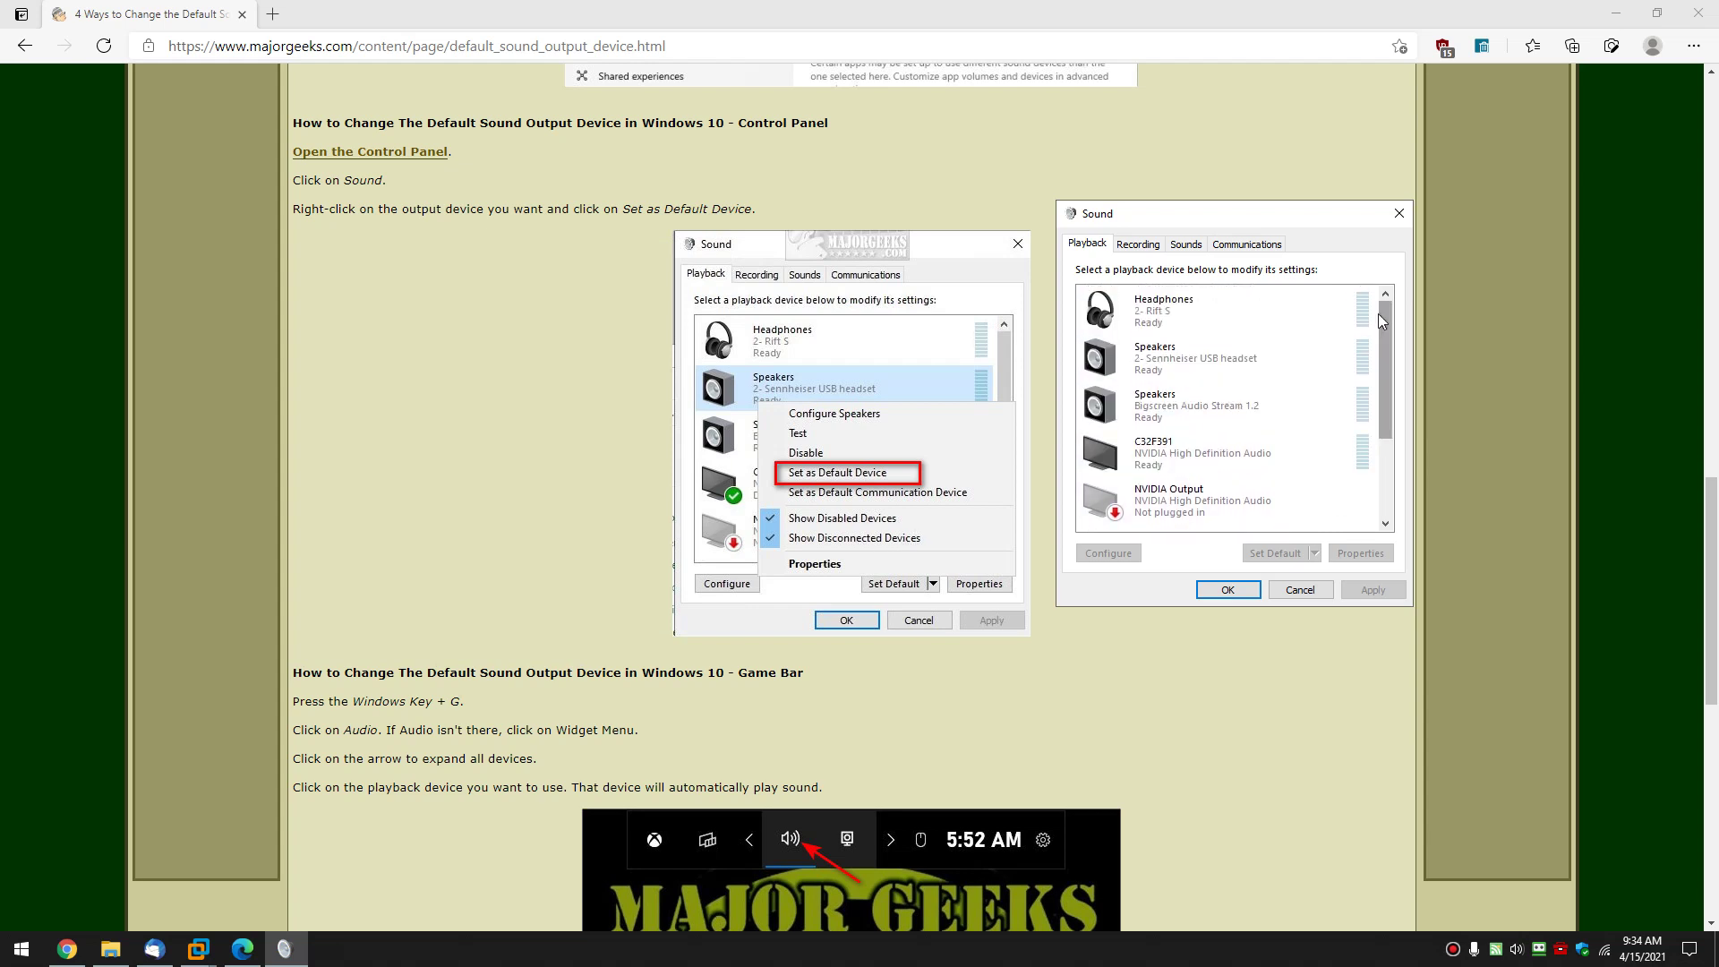
right_click(1184, 358)
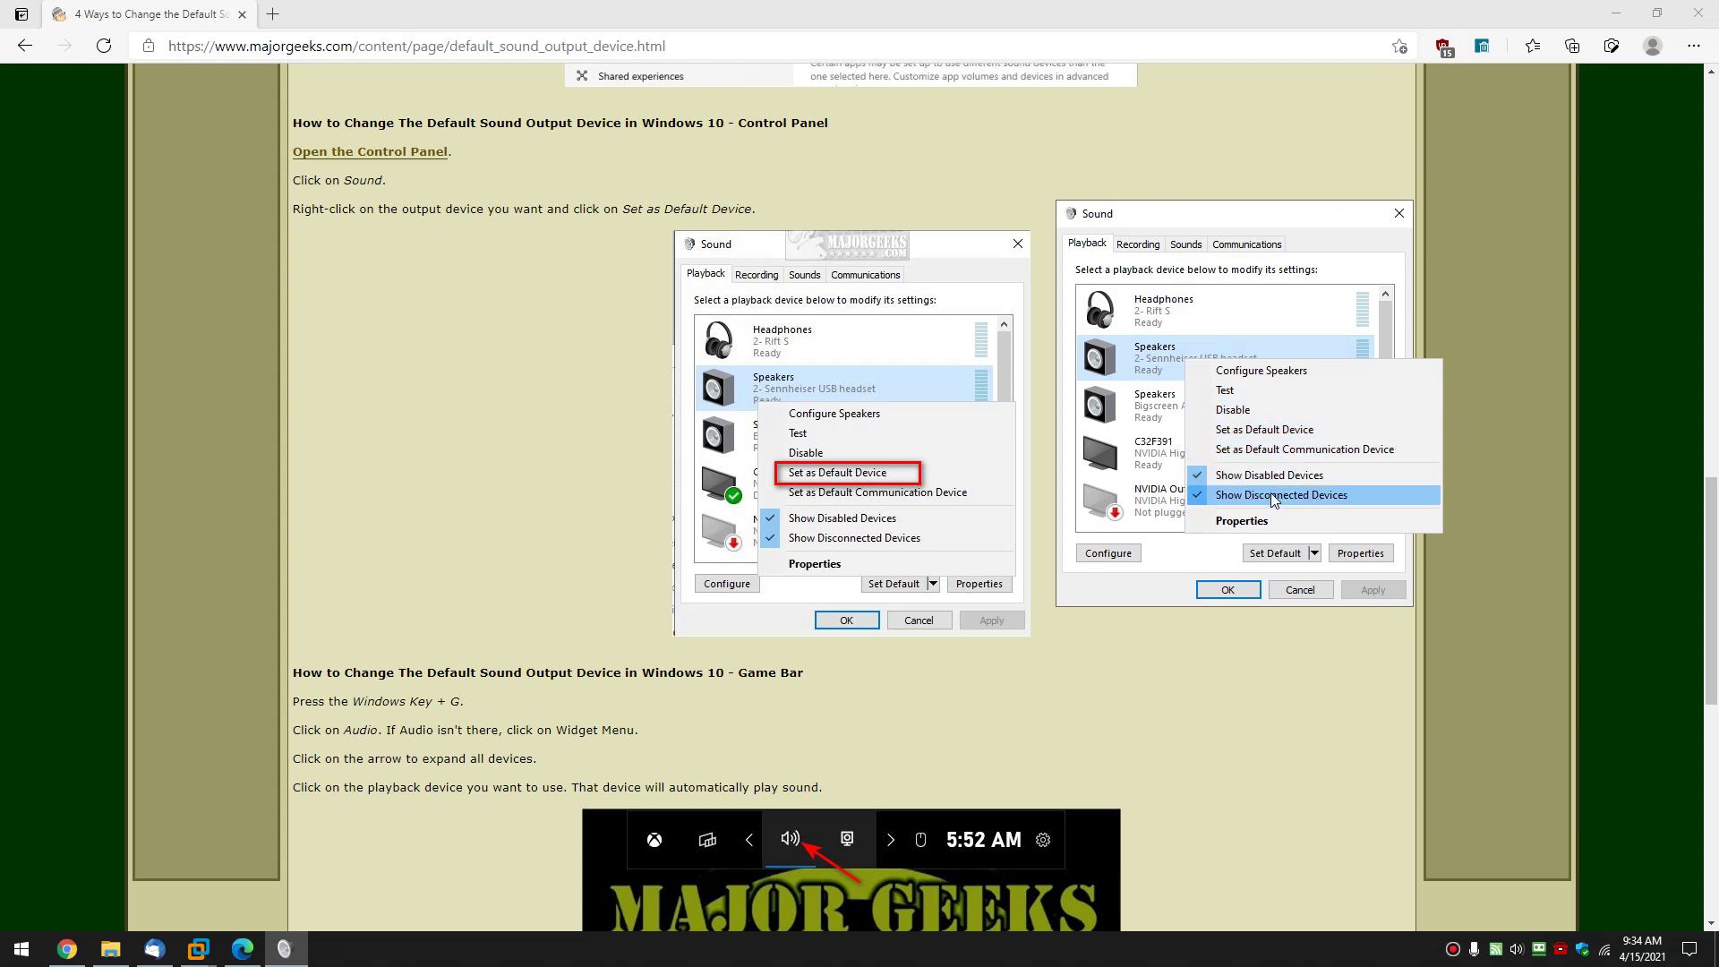
right_click(1218, 319)
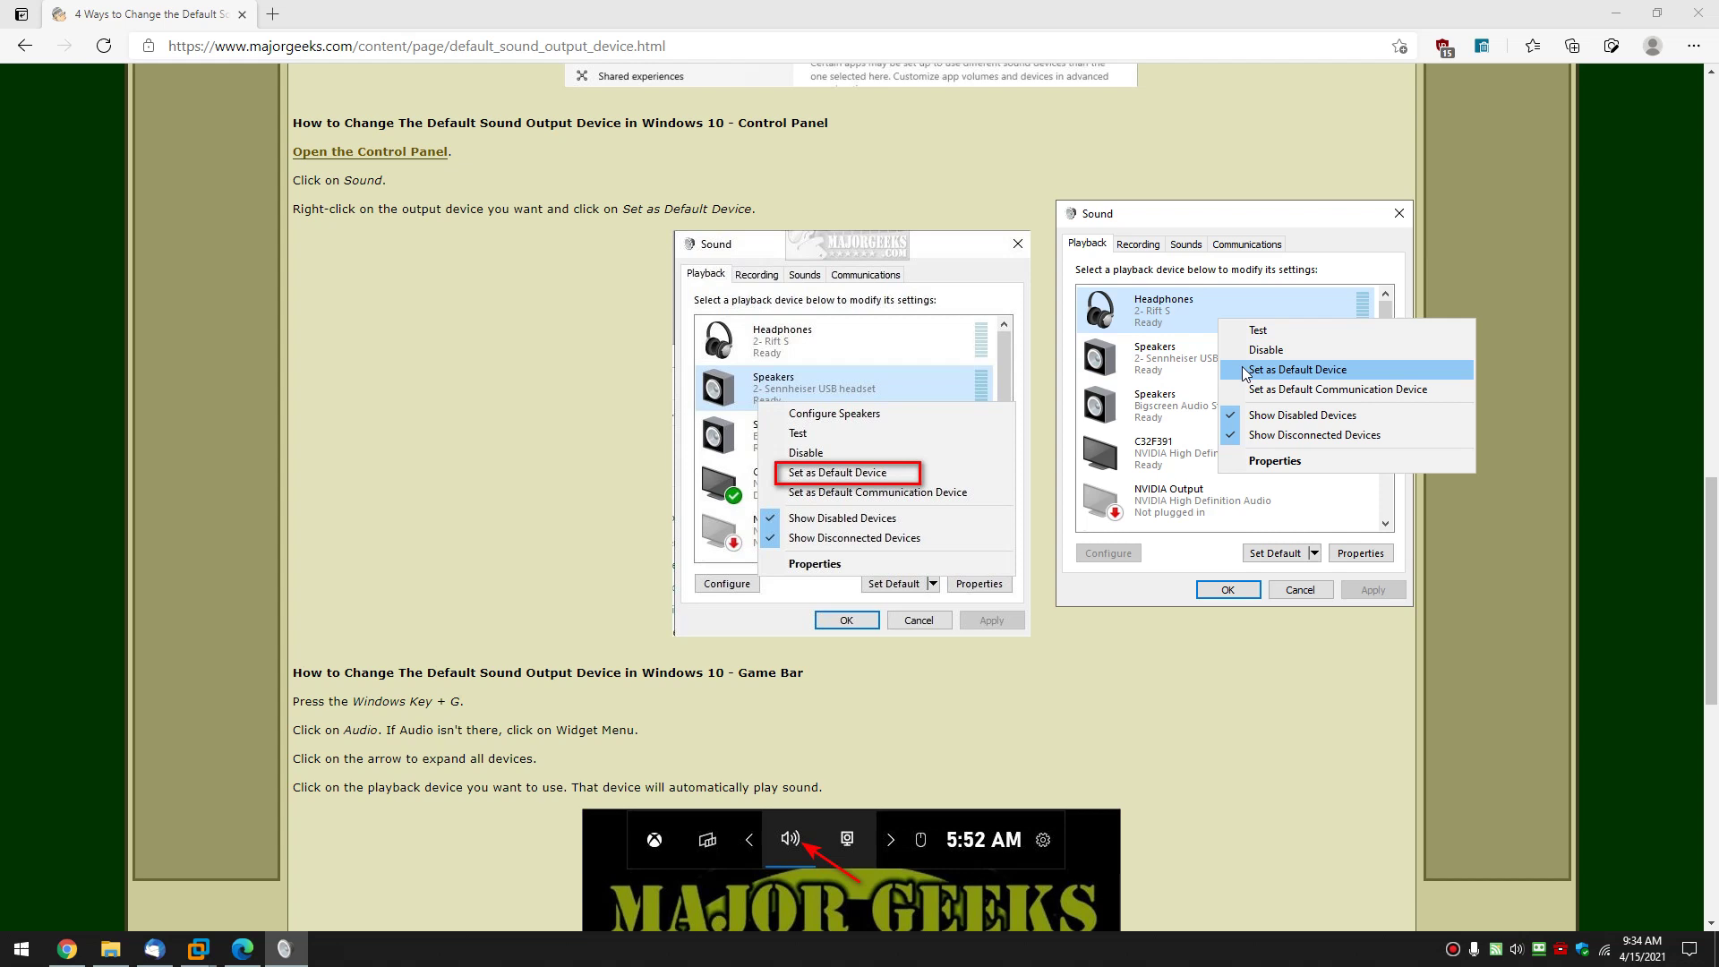
Open the Rift S Headphones properties and view the controller's device details
click(1386, 524)
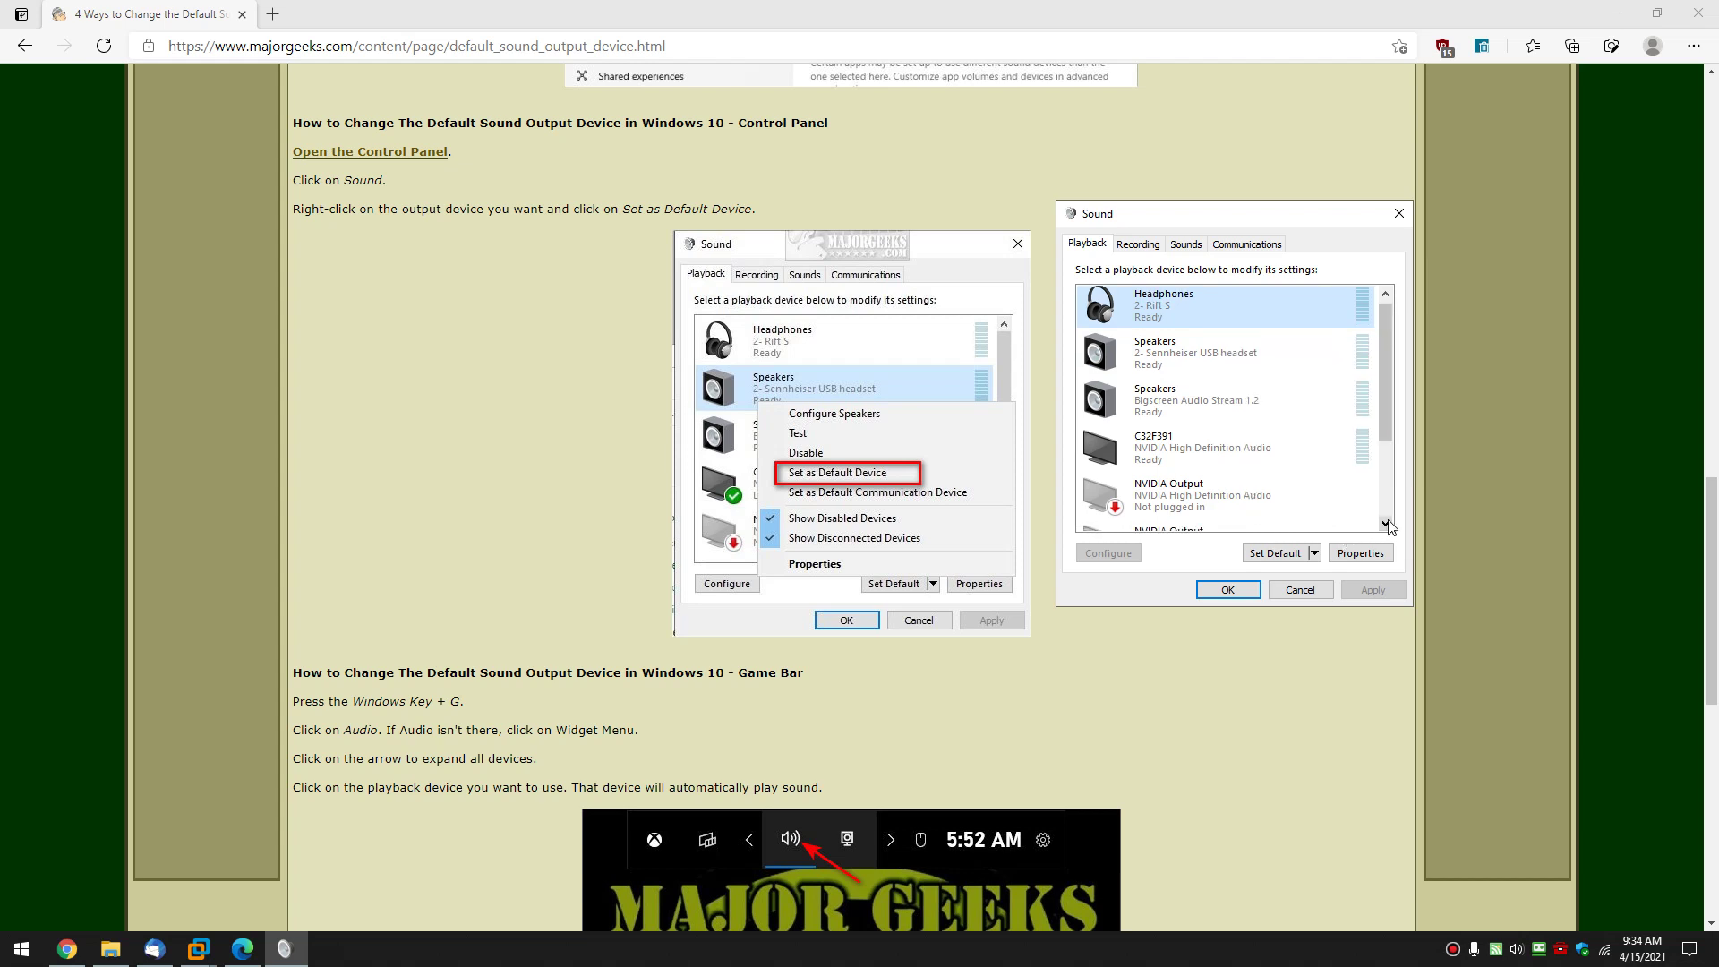
double_click(1127, 314)
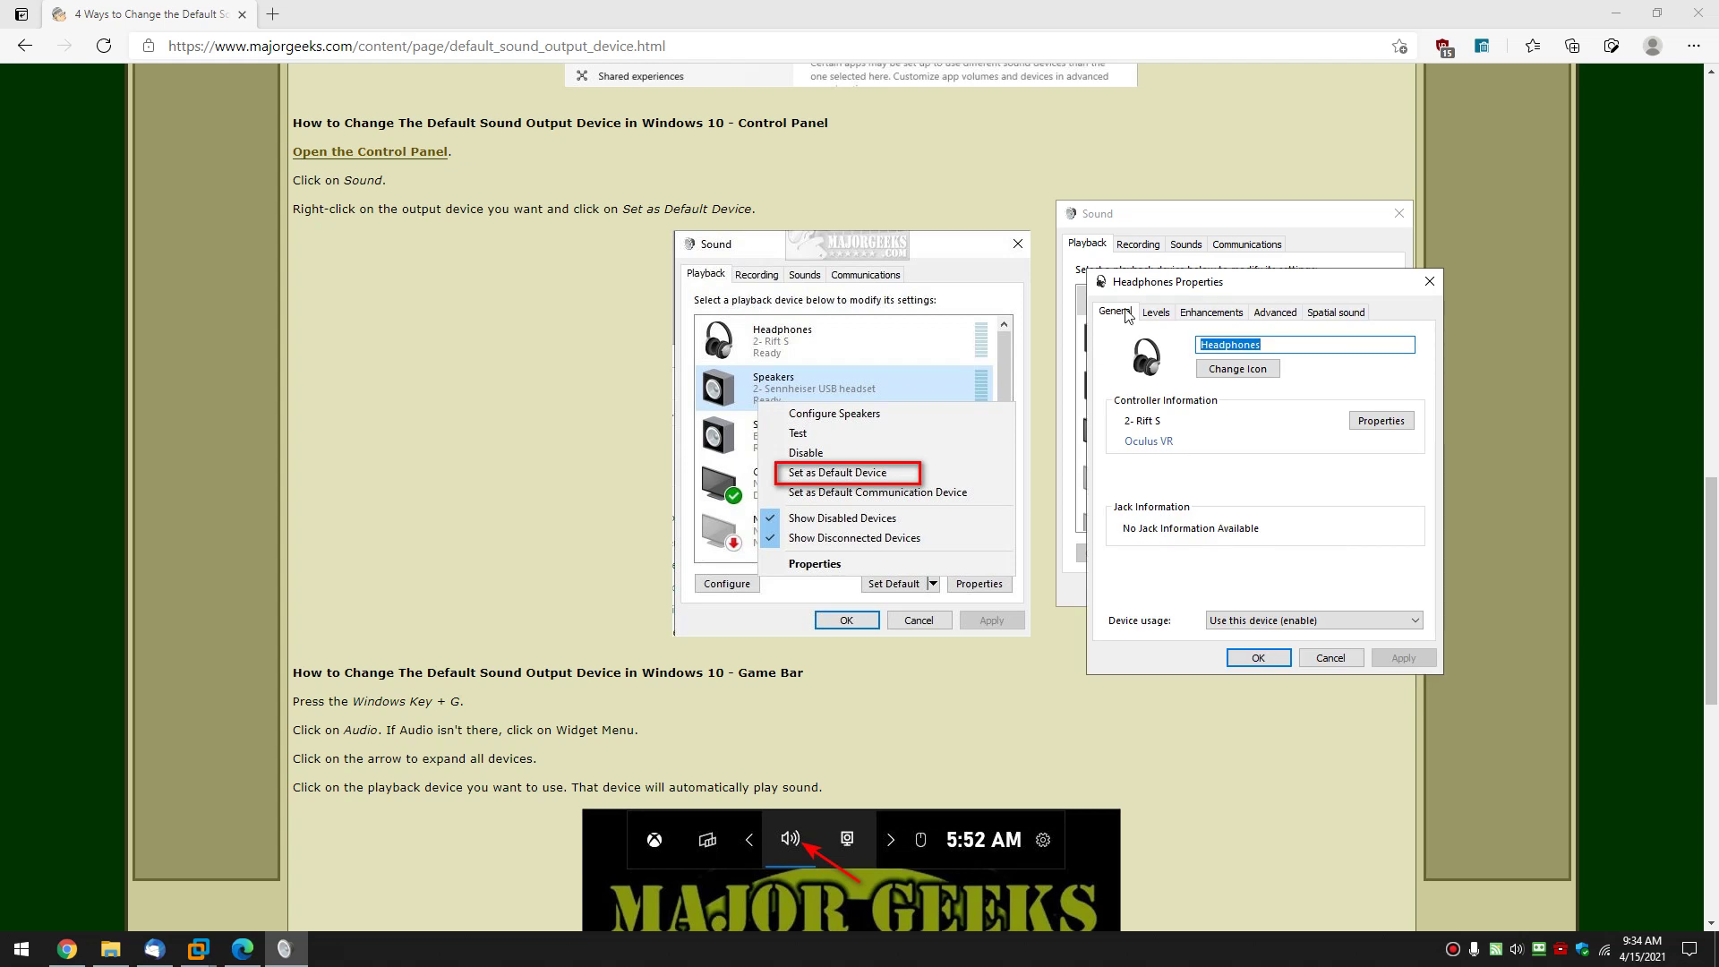
click(1381, 427)
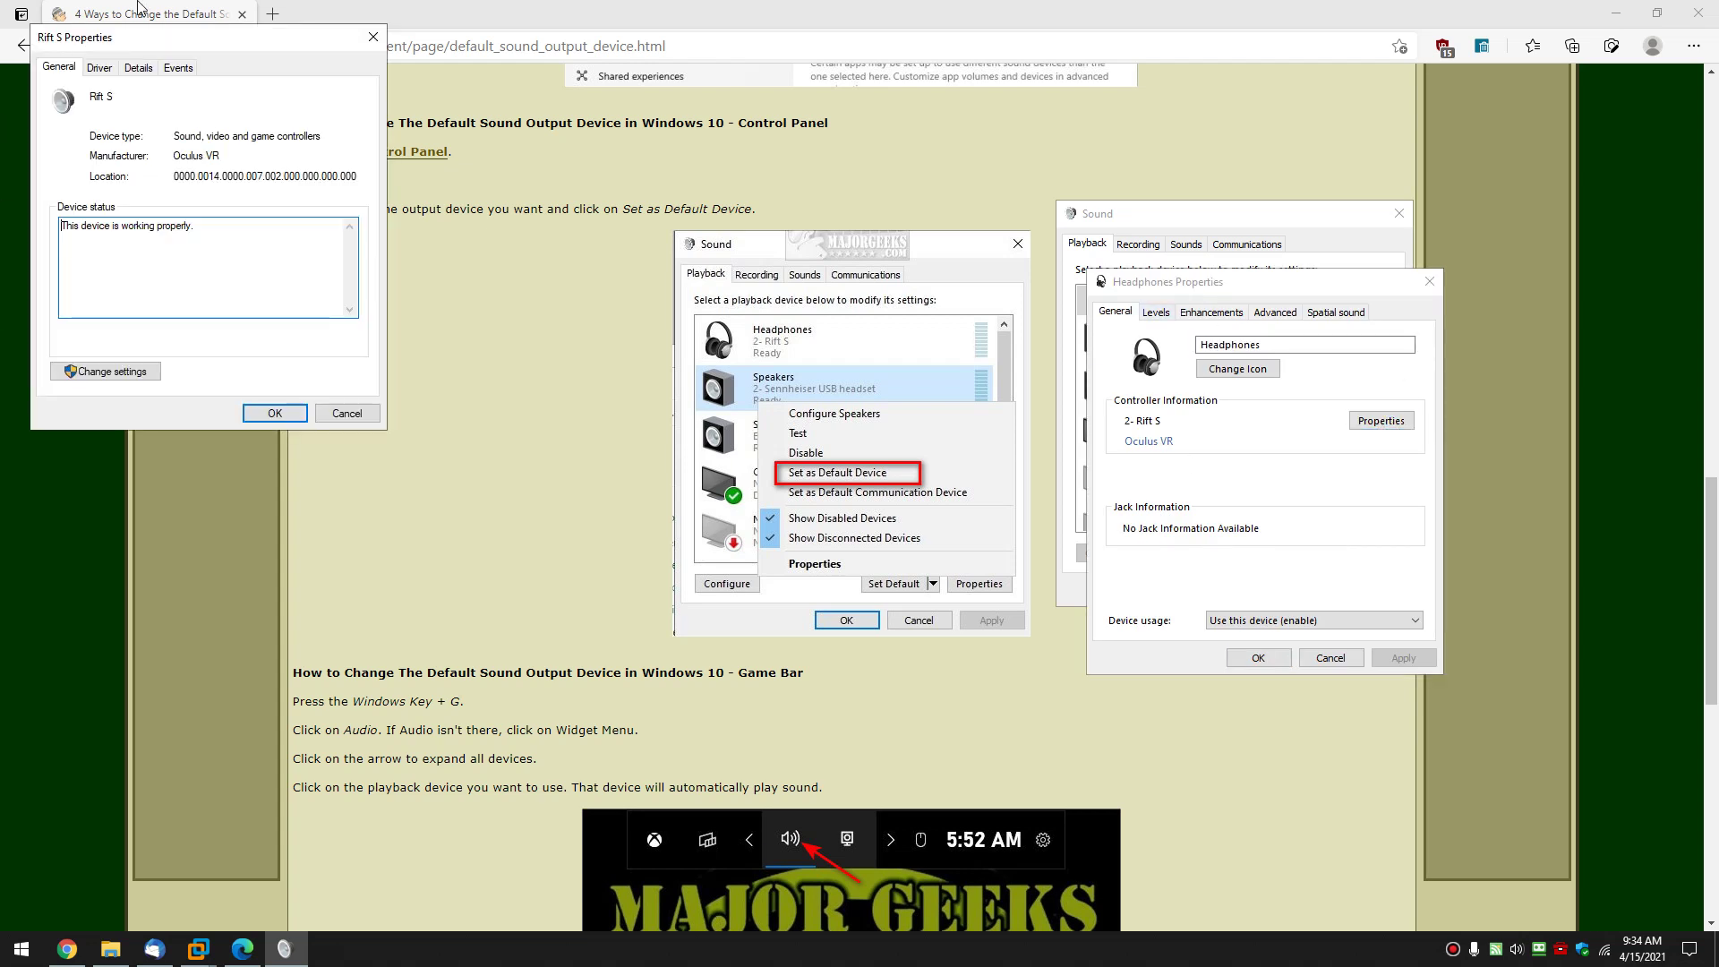
click(373, 37)
Browse the Levels, Enhancements, Advanced and Spatial sound tabs, then close Properties and Sound
click(1154, 315)
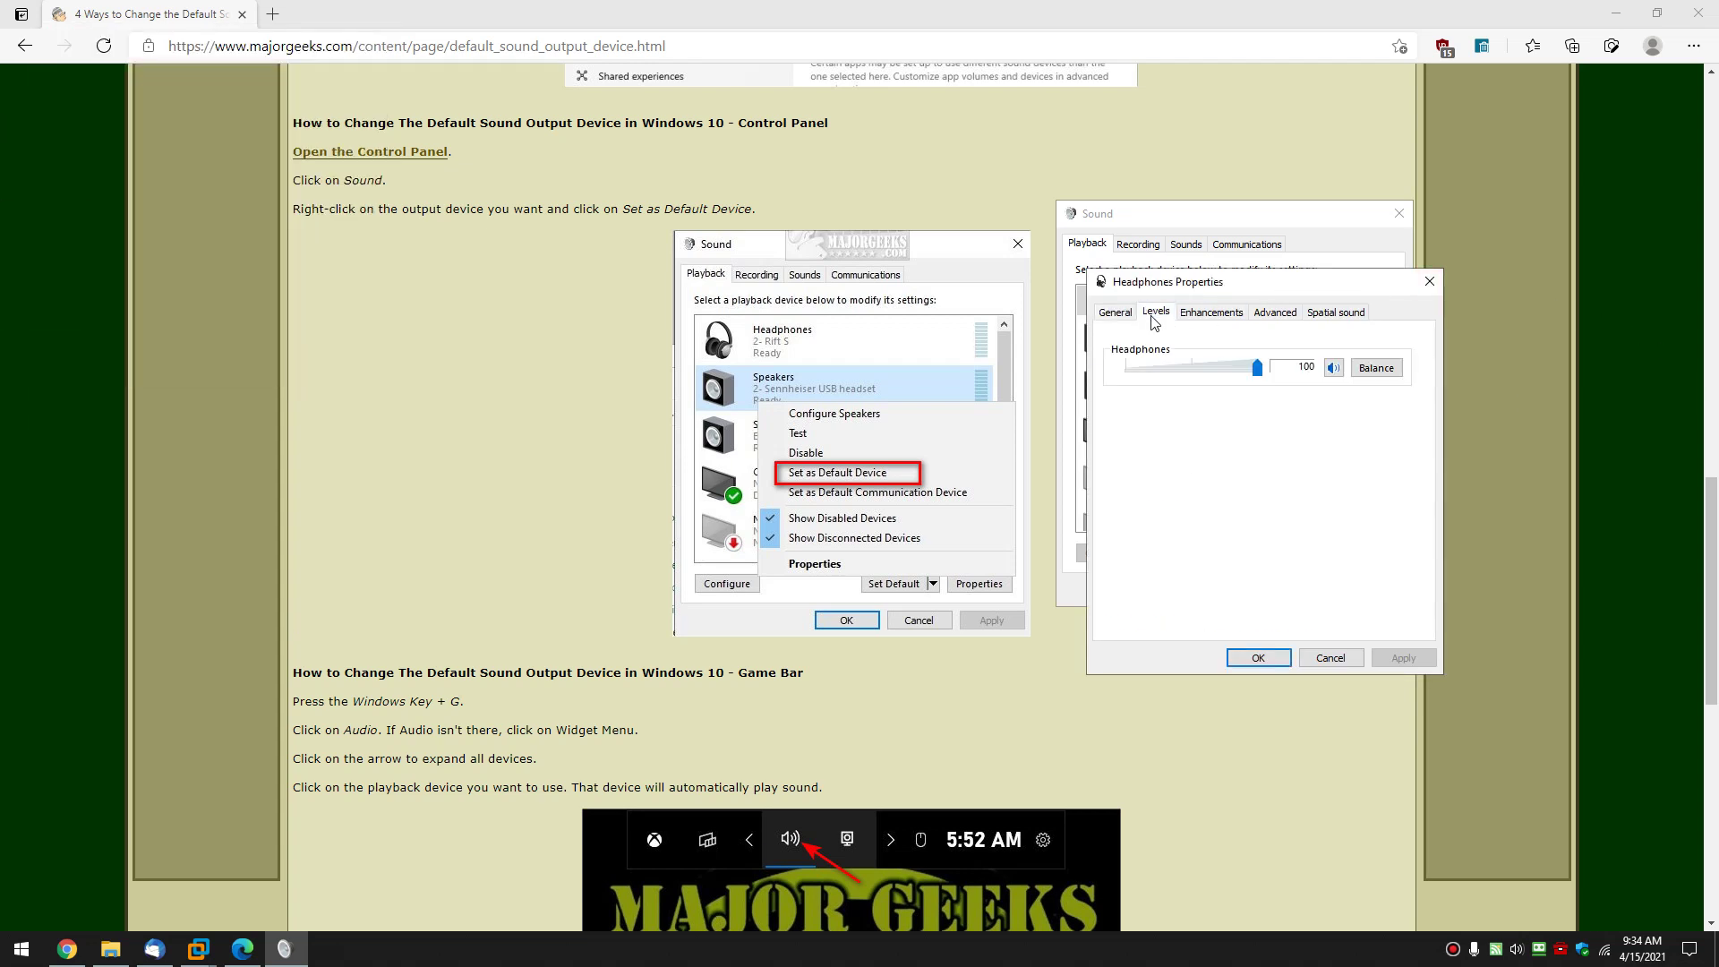
click(1210, 315)
click(1280, 315)
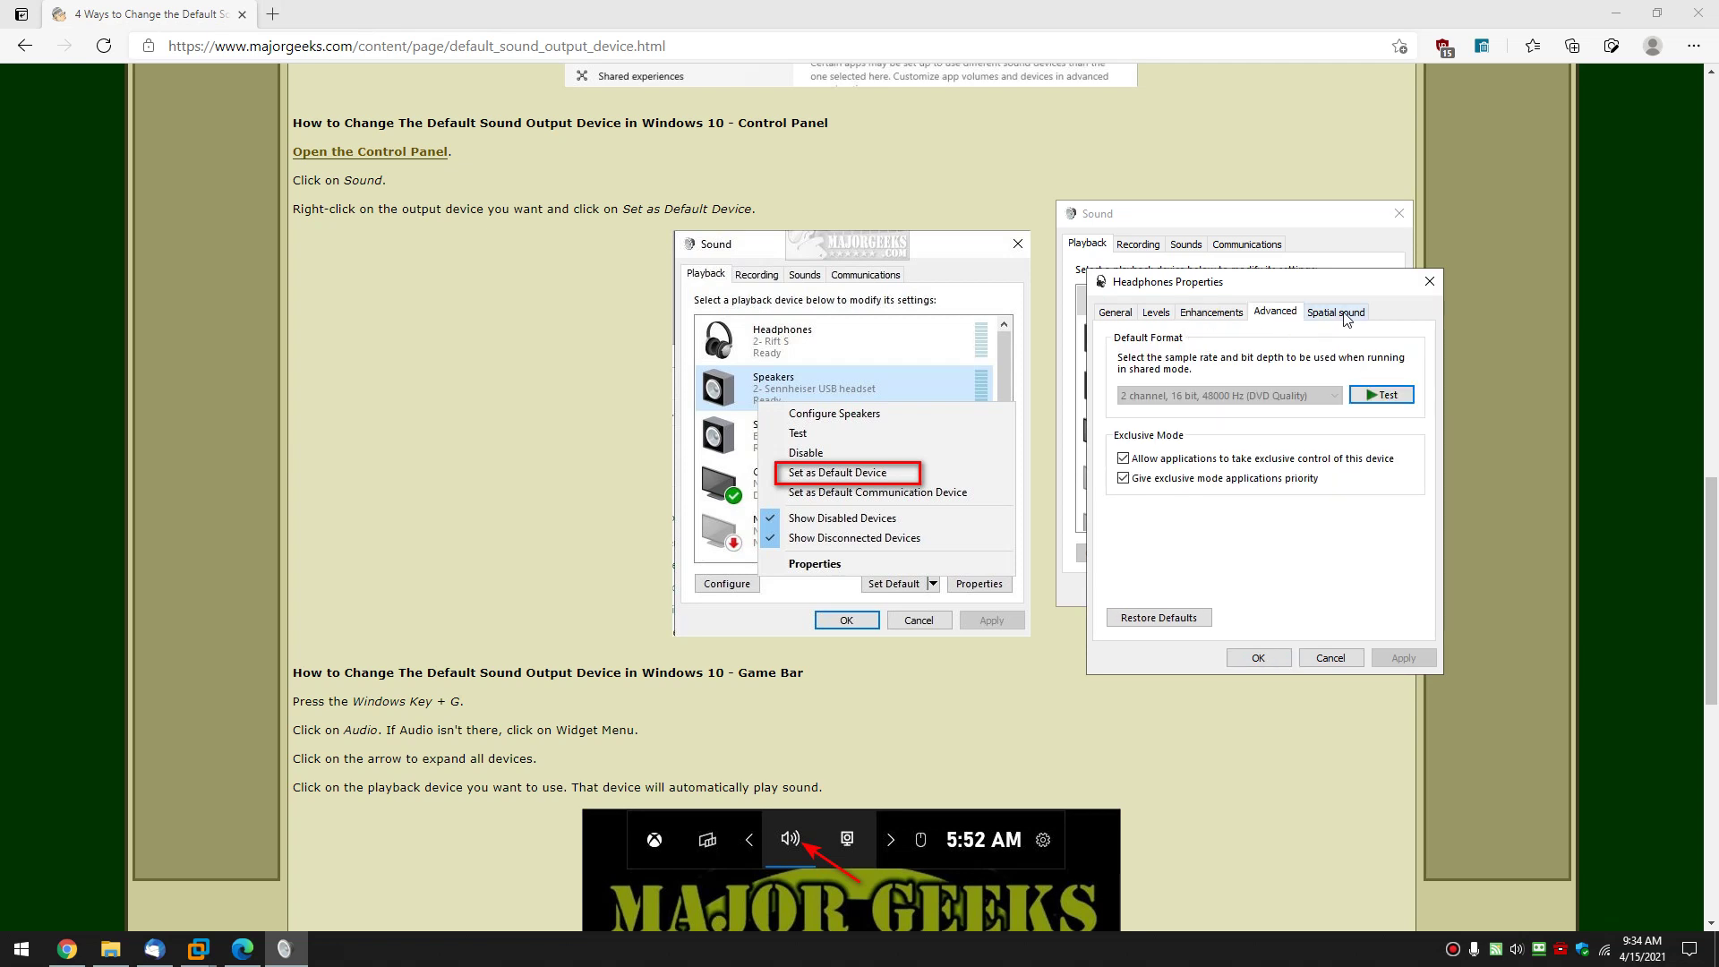
click(1344, 314)
click(1266, 314)
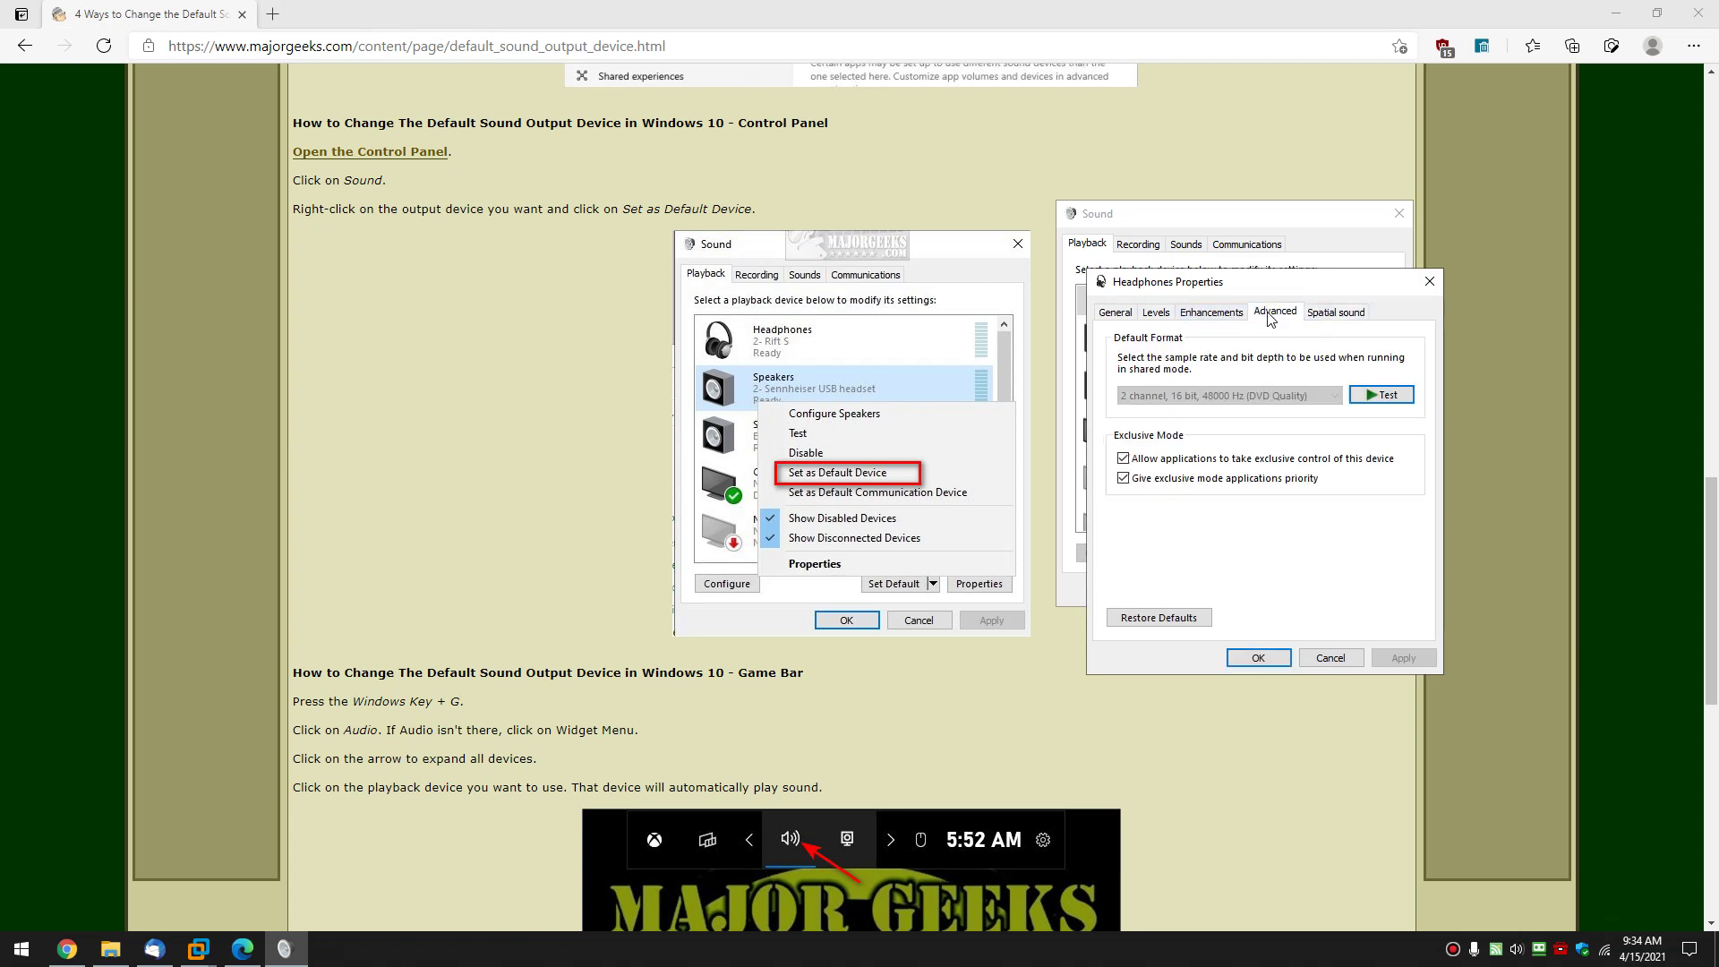
click(1208, 318)
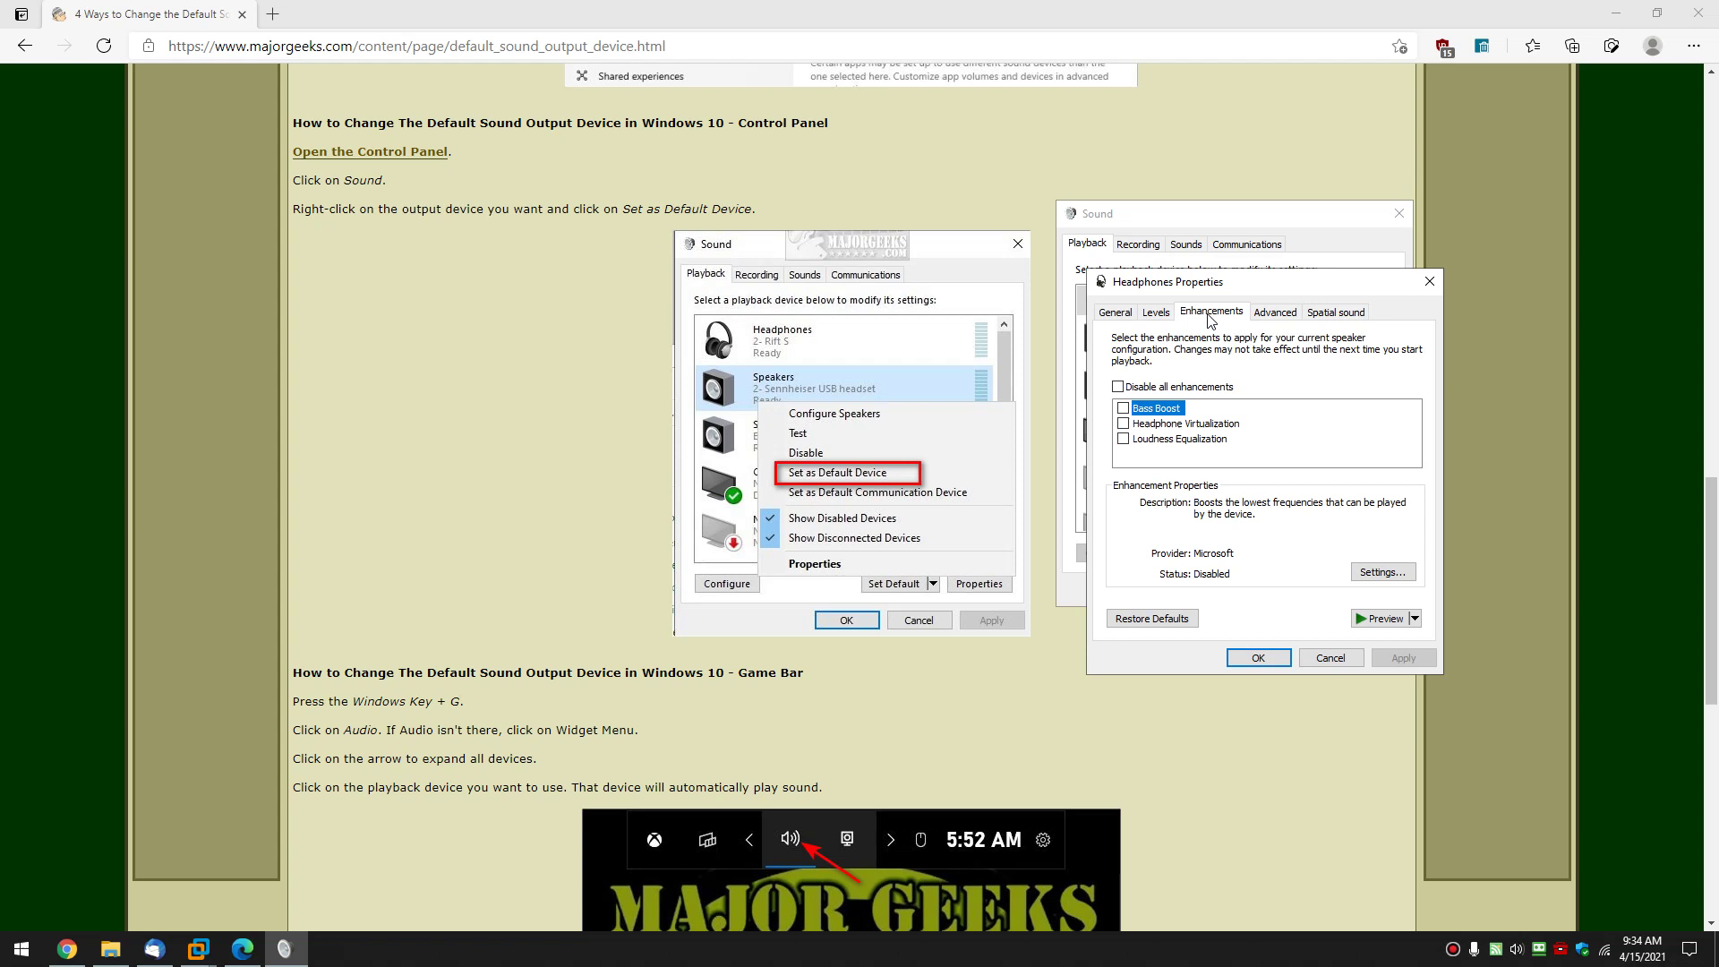
click(1159, 317)
click(1115, 313)
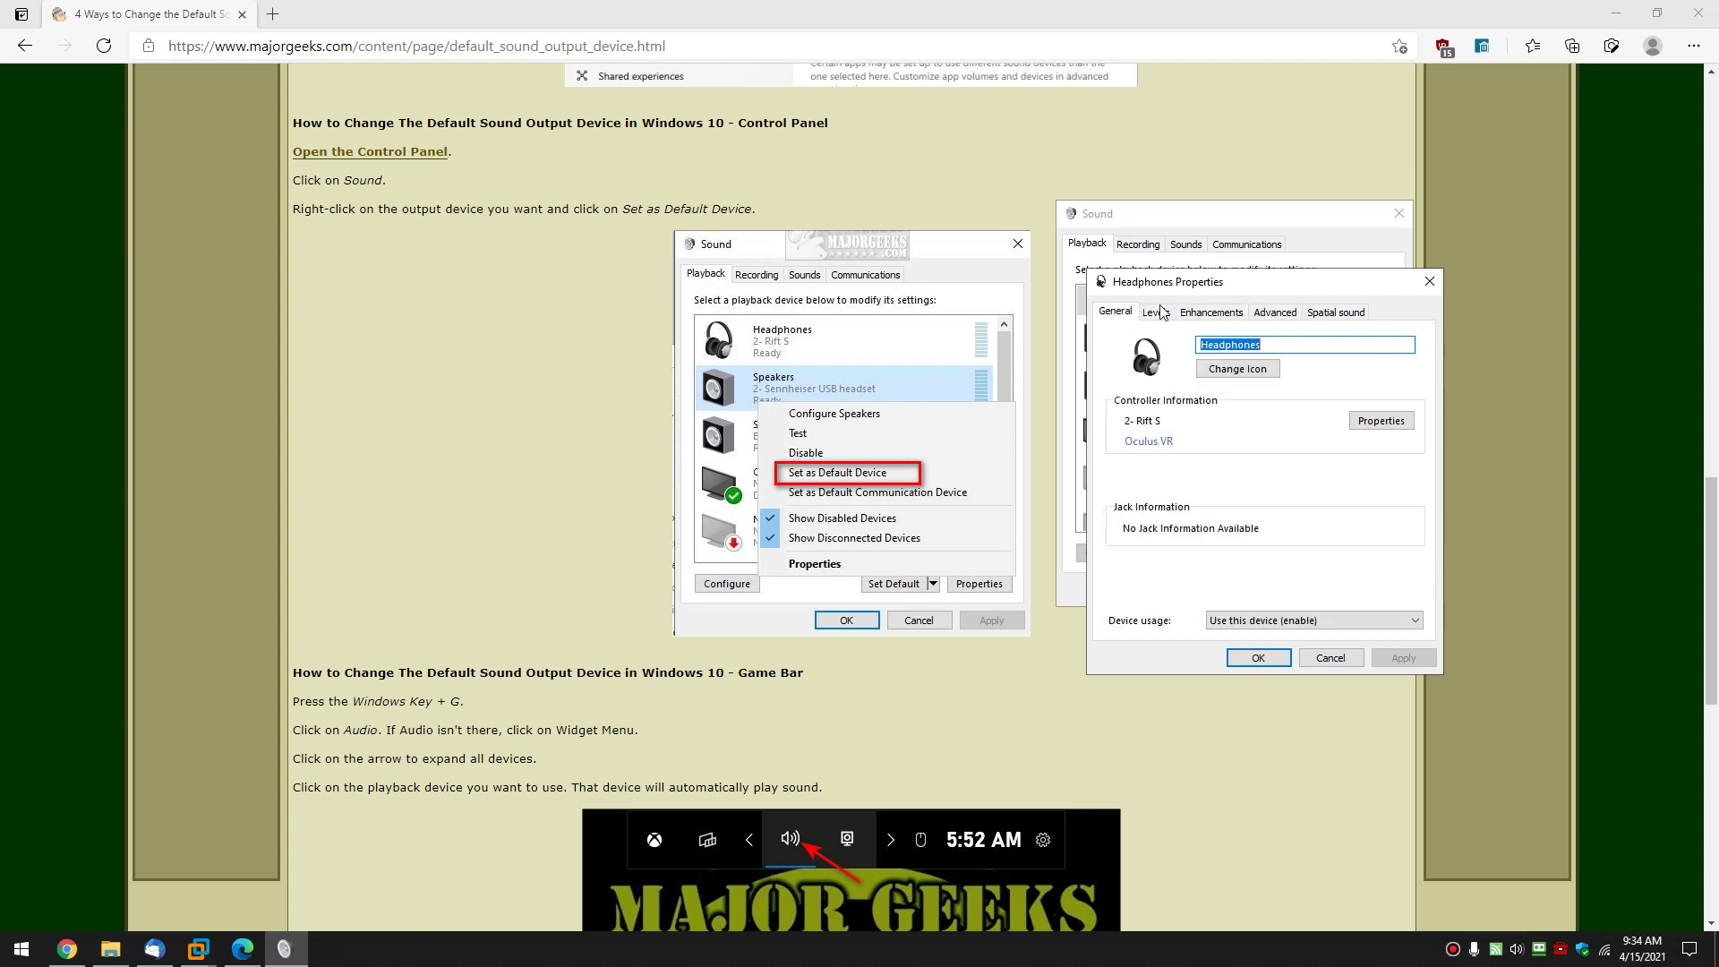
click(1427, 282)
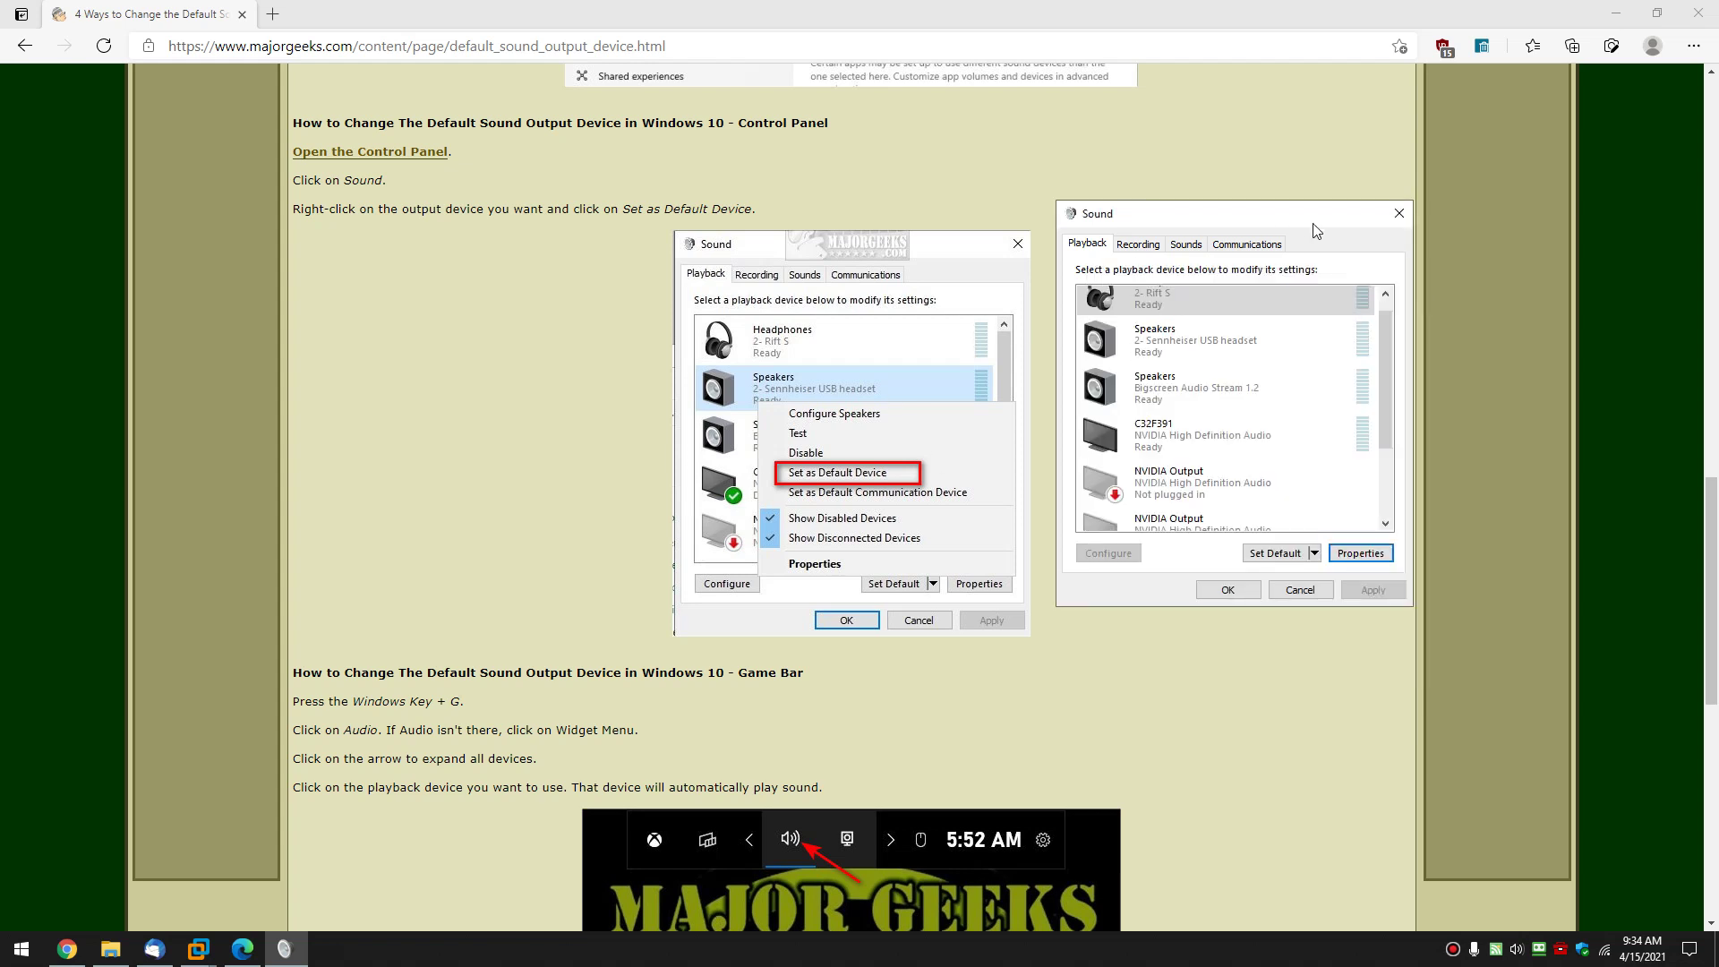
click(1397, 212)
scroll(408, 329, down, 5)
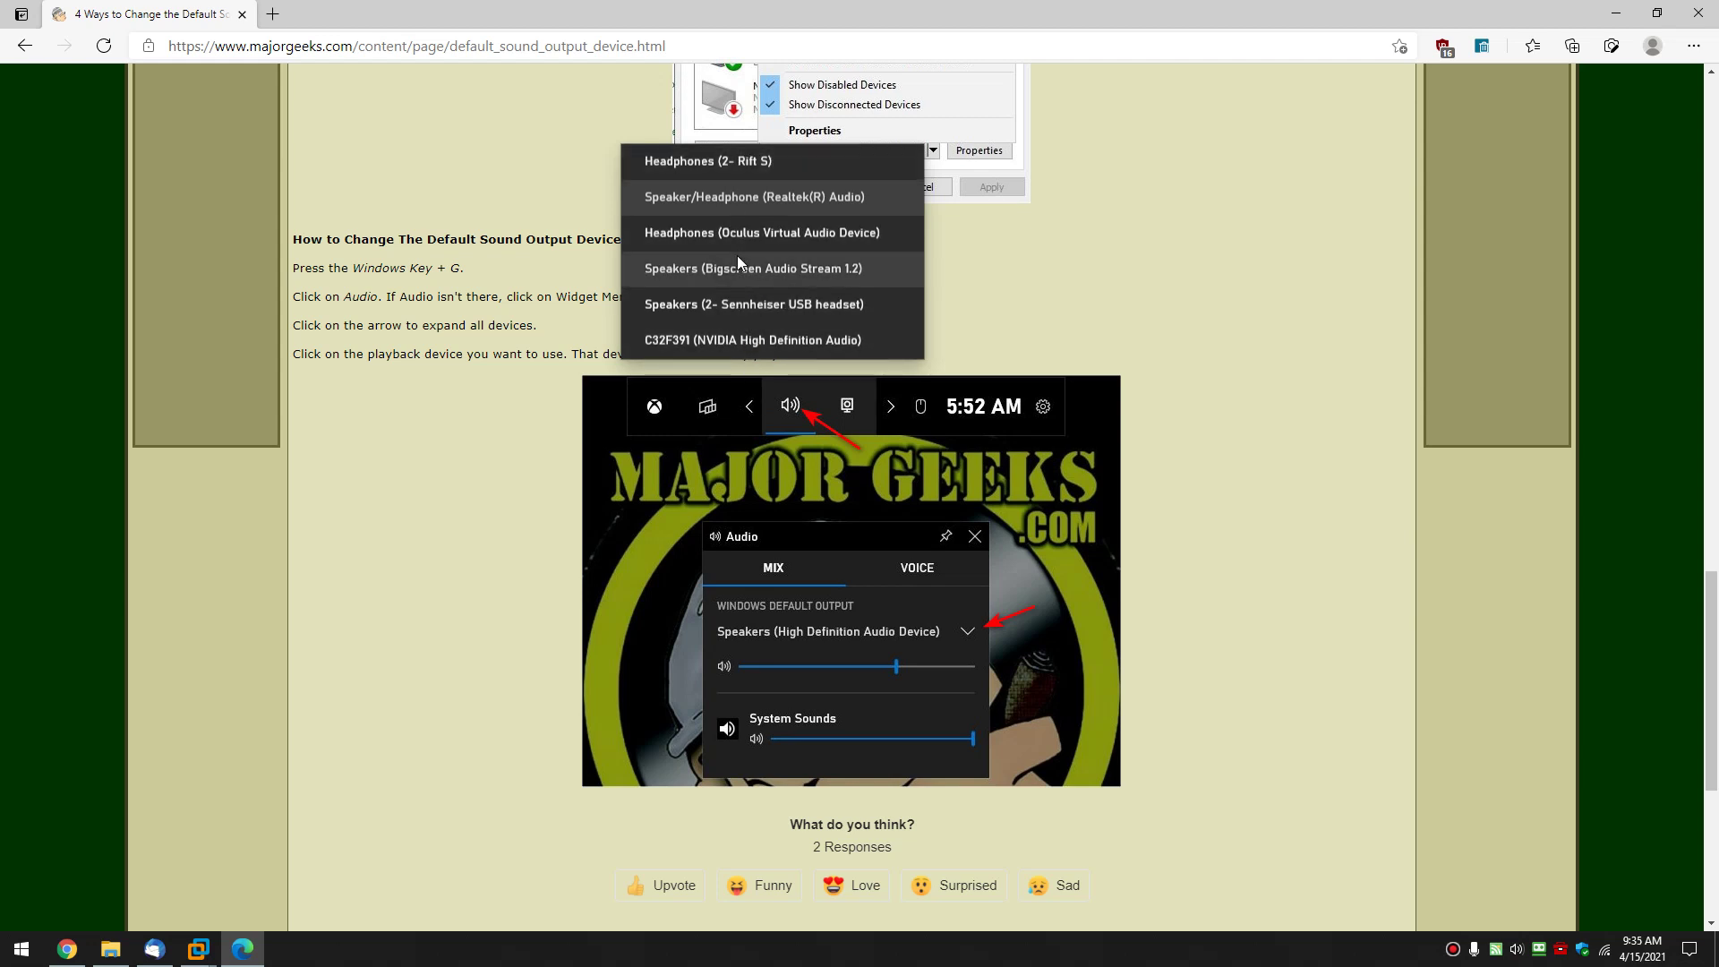
click(760, 134)
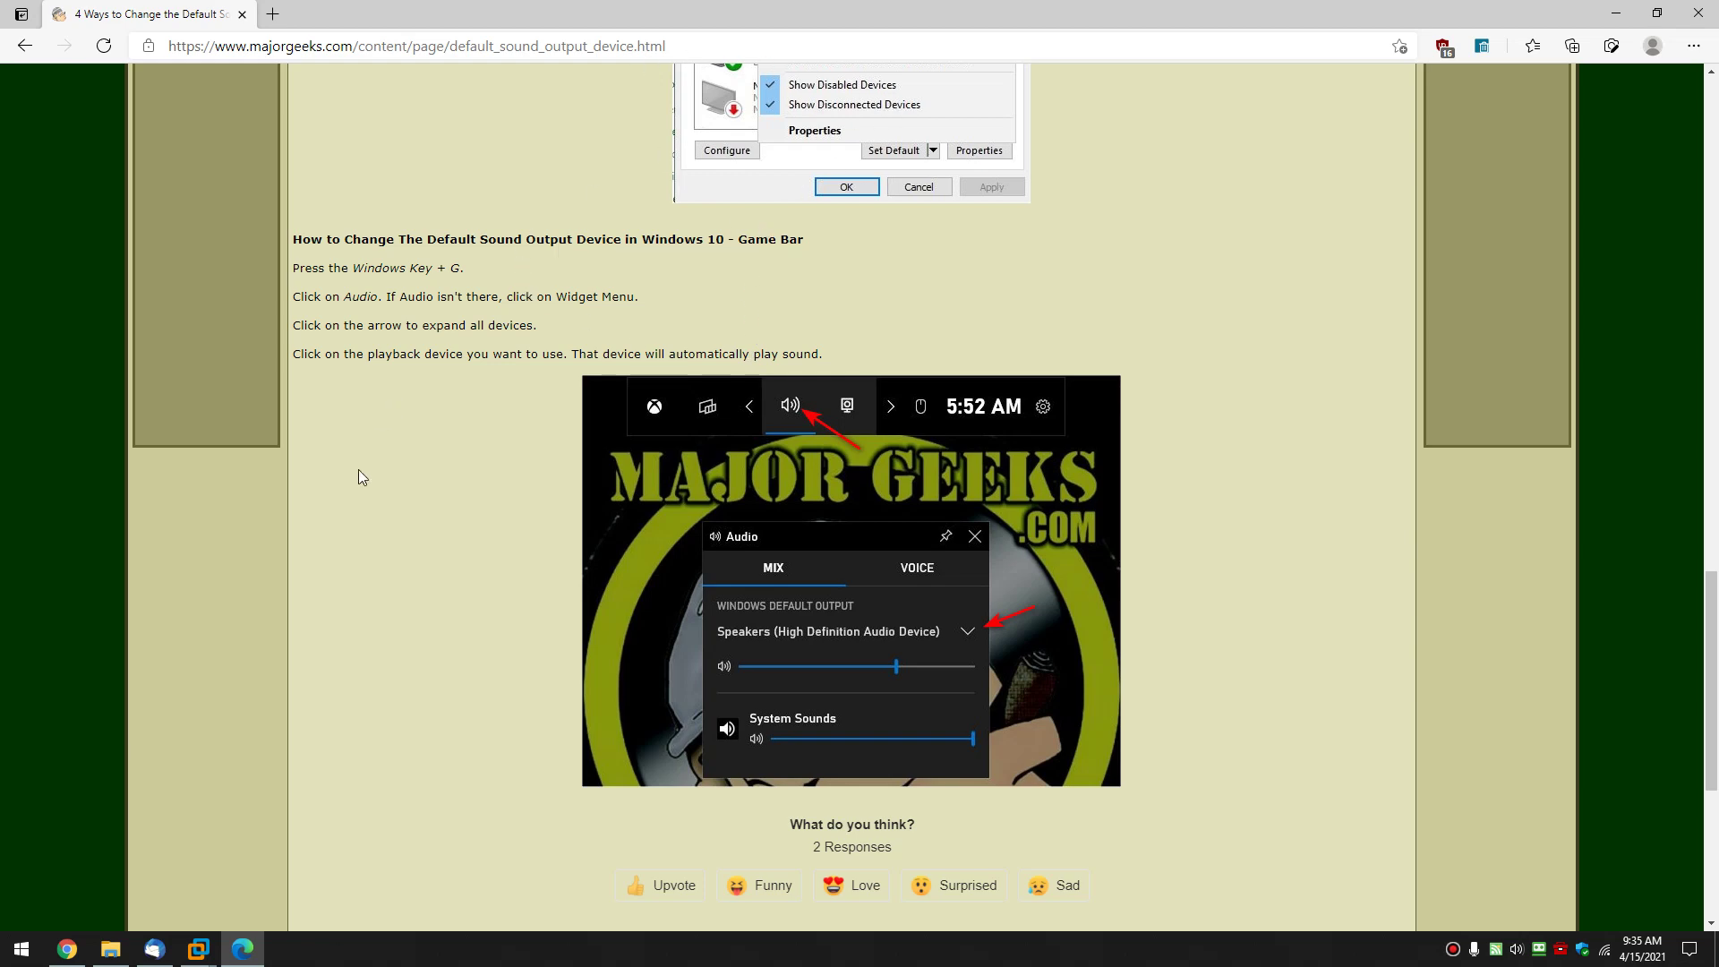
Scroll the MajorGeeks article down toward the comments and back to the top
scroll(456, 483, down, 5)
scroll(453, 474, up, 20)
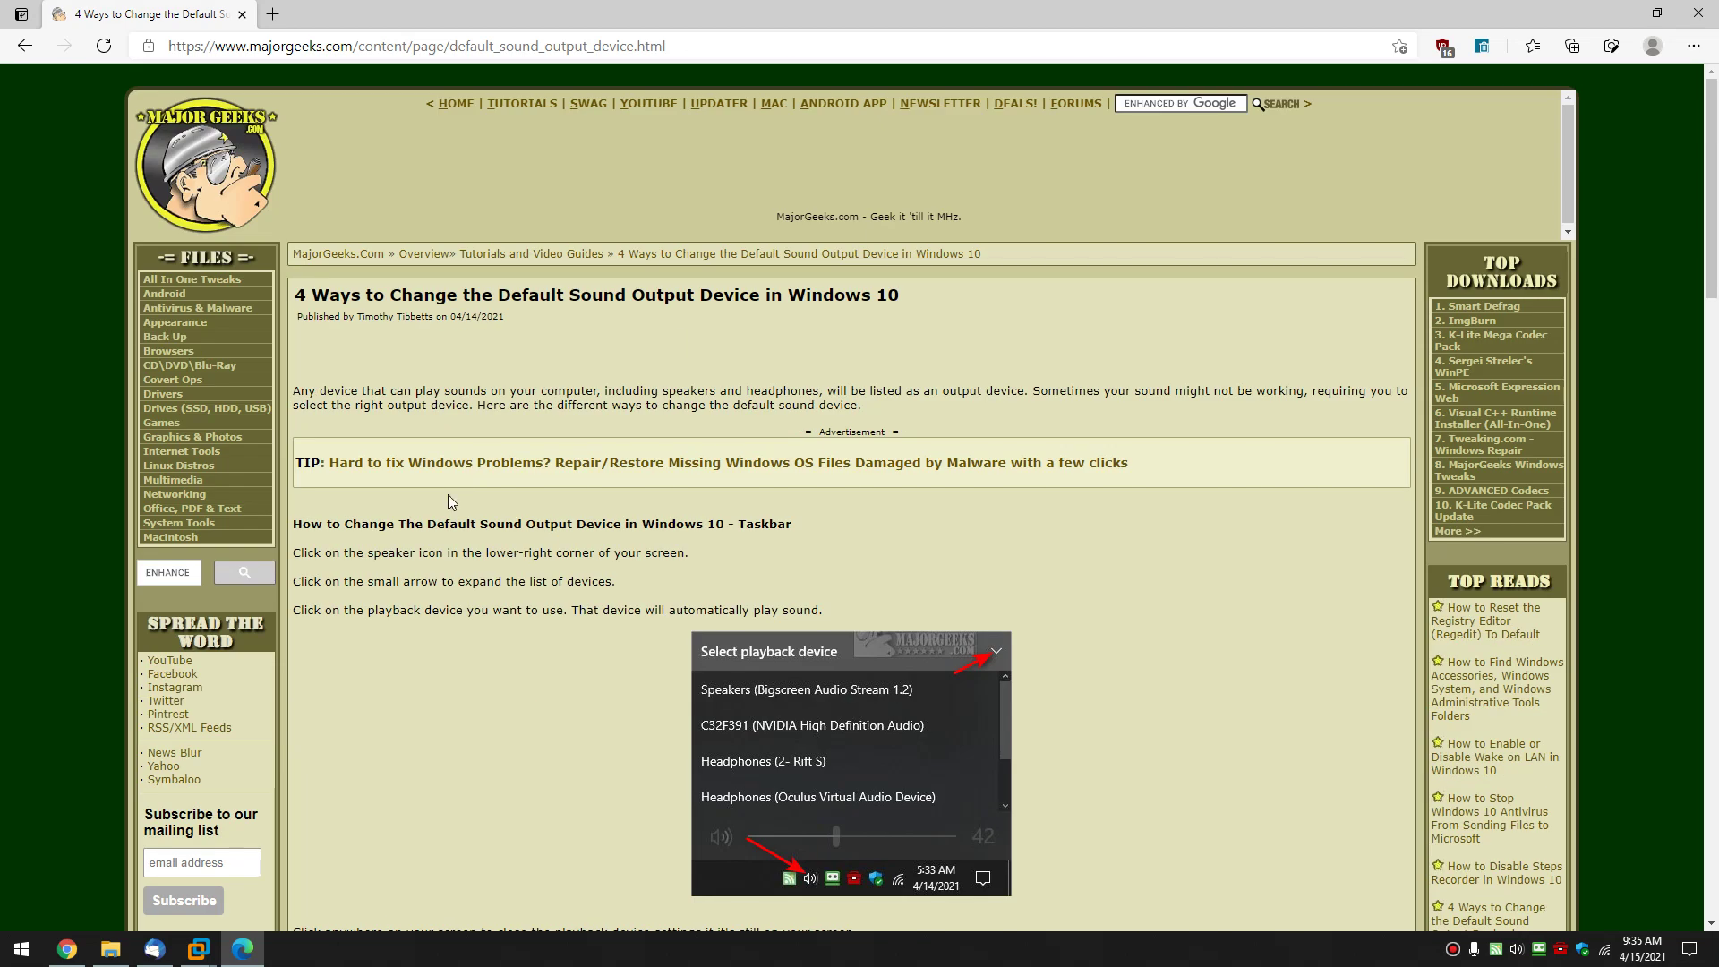